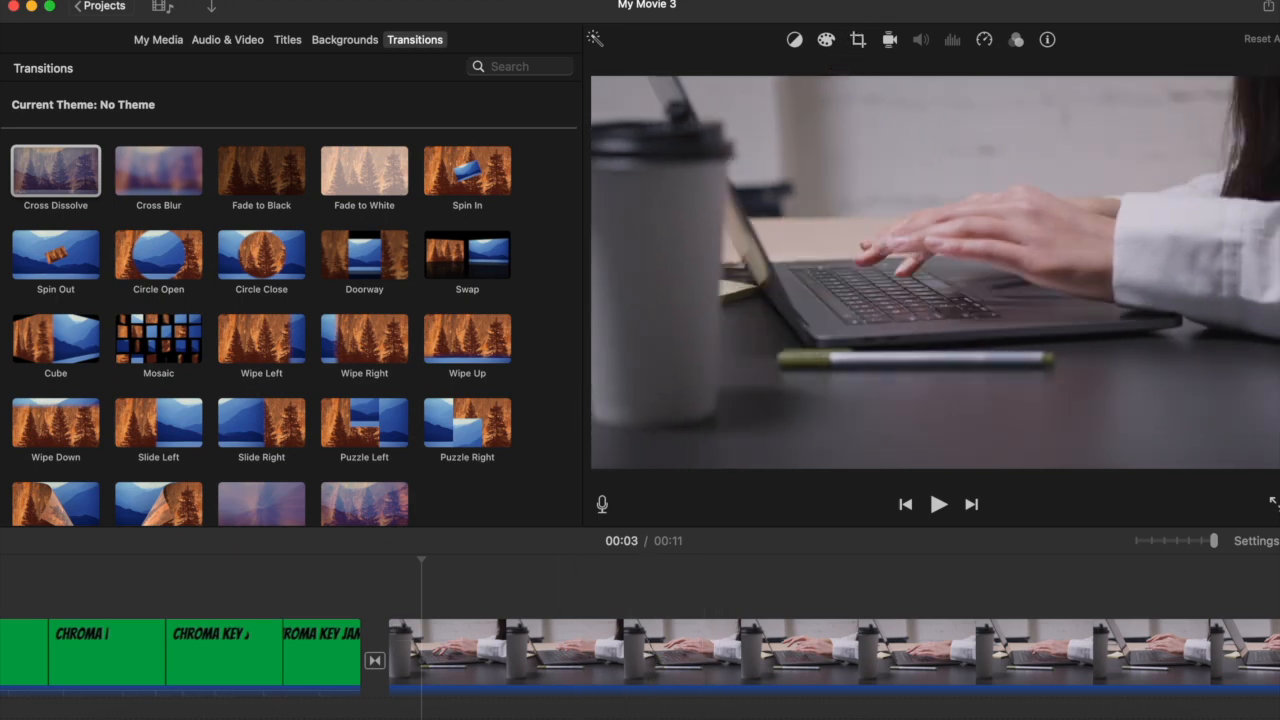
- Find Chroma Key Jams Green Screen.mp4 with a system search and add it as an overlay above the laptop clip
key("super+space")
type("qu")
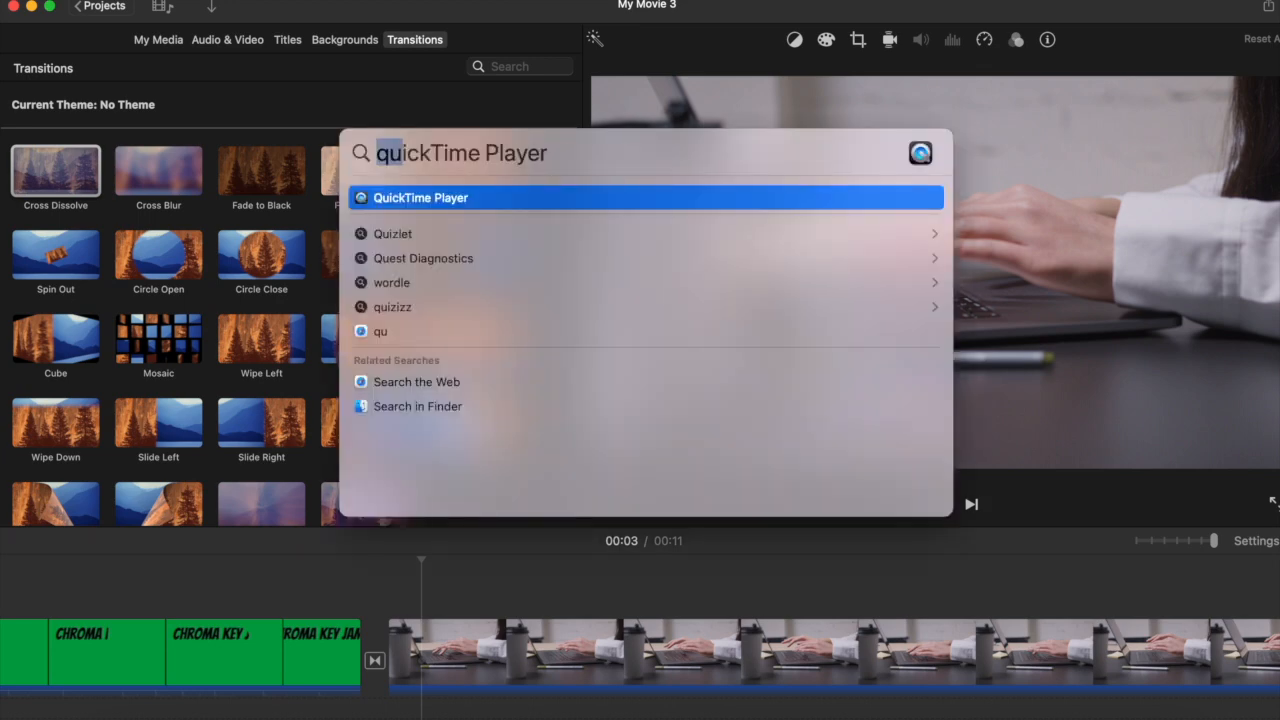
type("chrom")
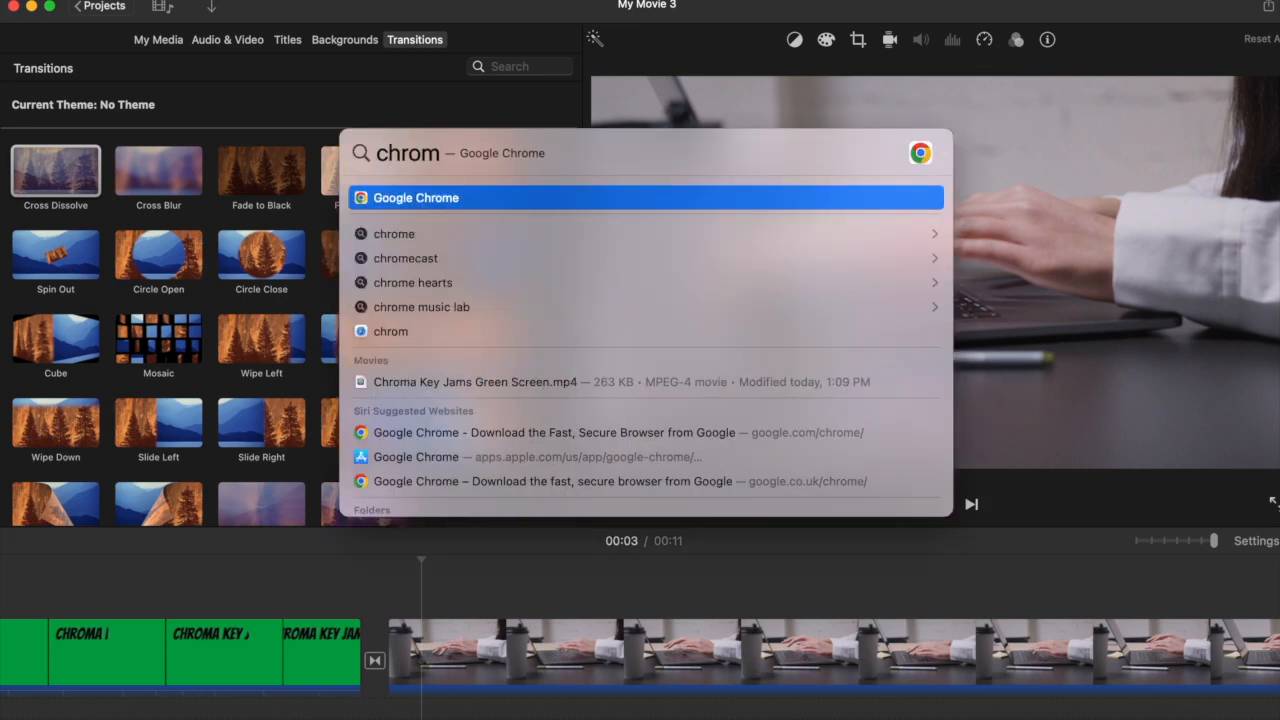
left_click_drag(514, 382, 417, 590)
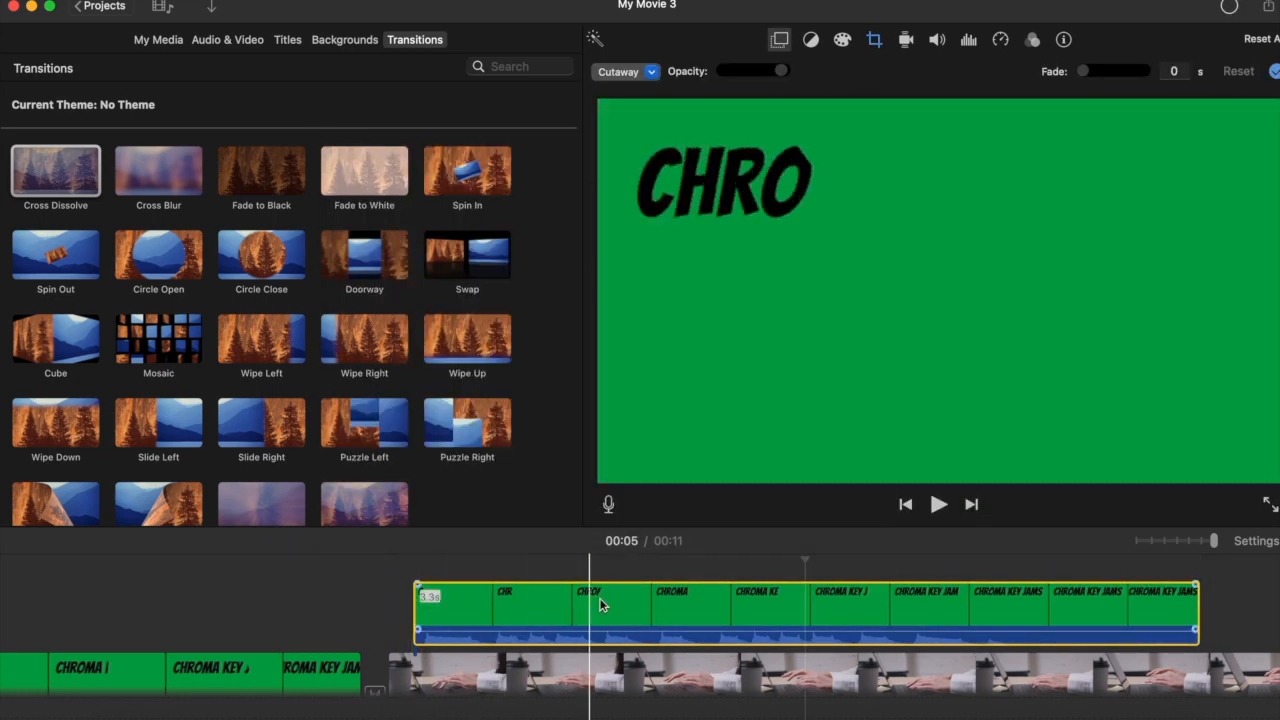
- Set the chroma key overlay clip to Green/Blue Screen and play back the composite from just before the overlay
left_click(870, 599)
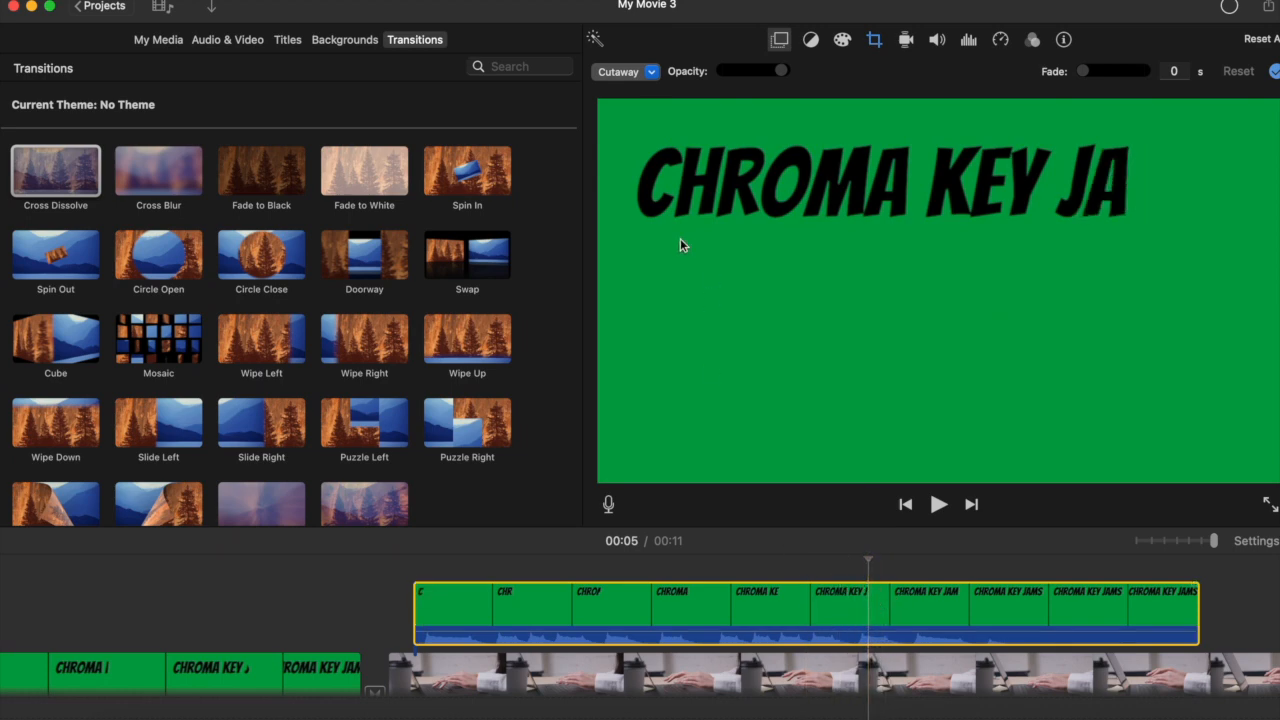
left_click(780, 41)
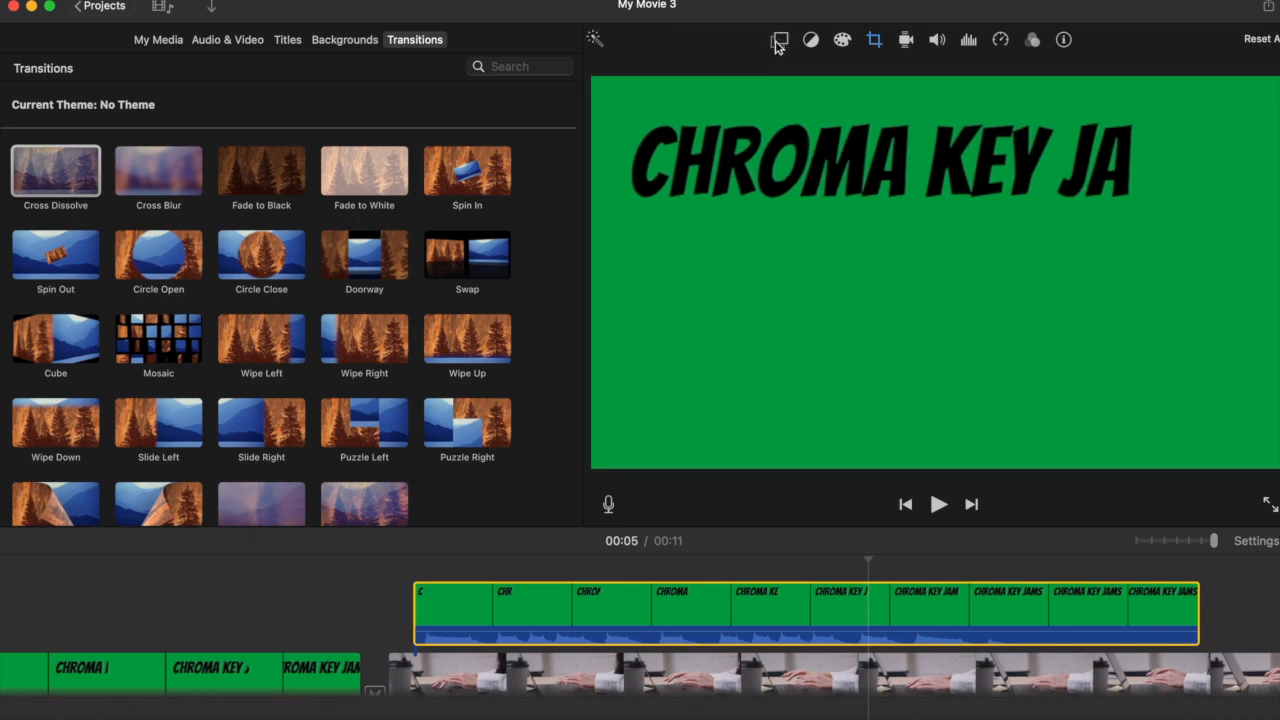
left_click(779, 42)
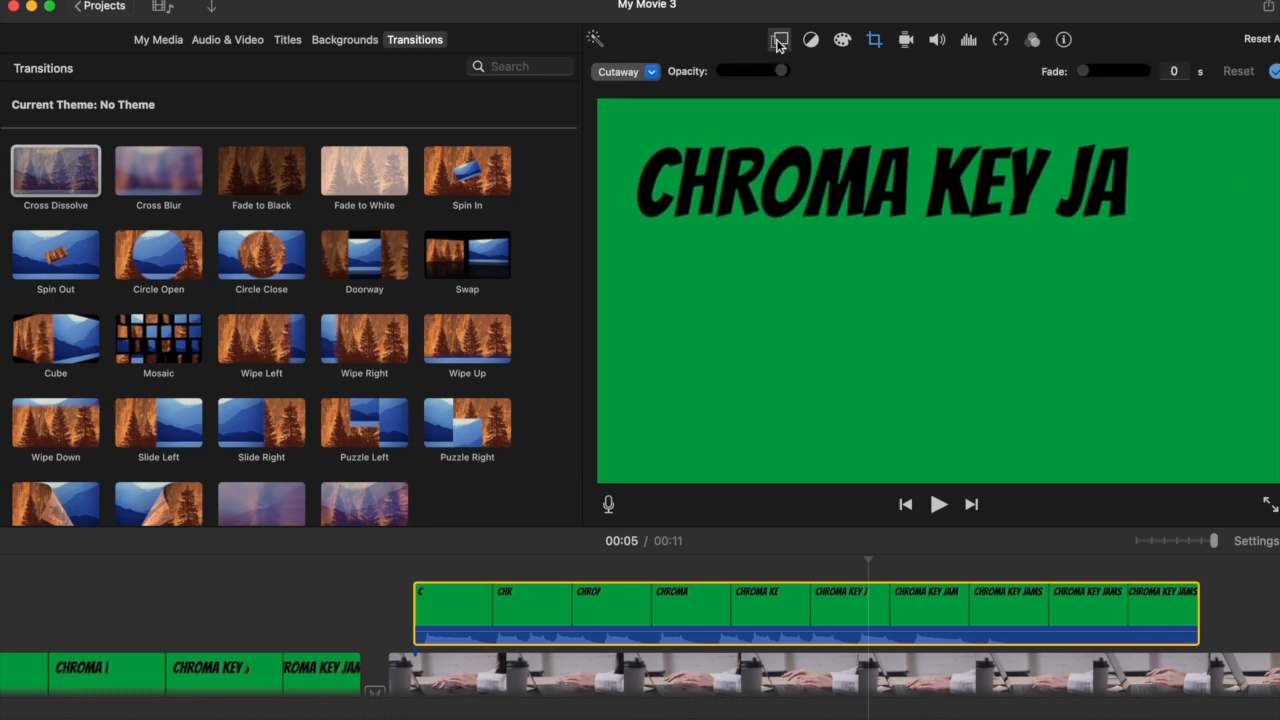
left_click(620, 74)
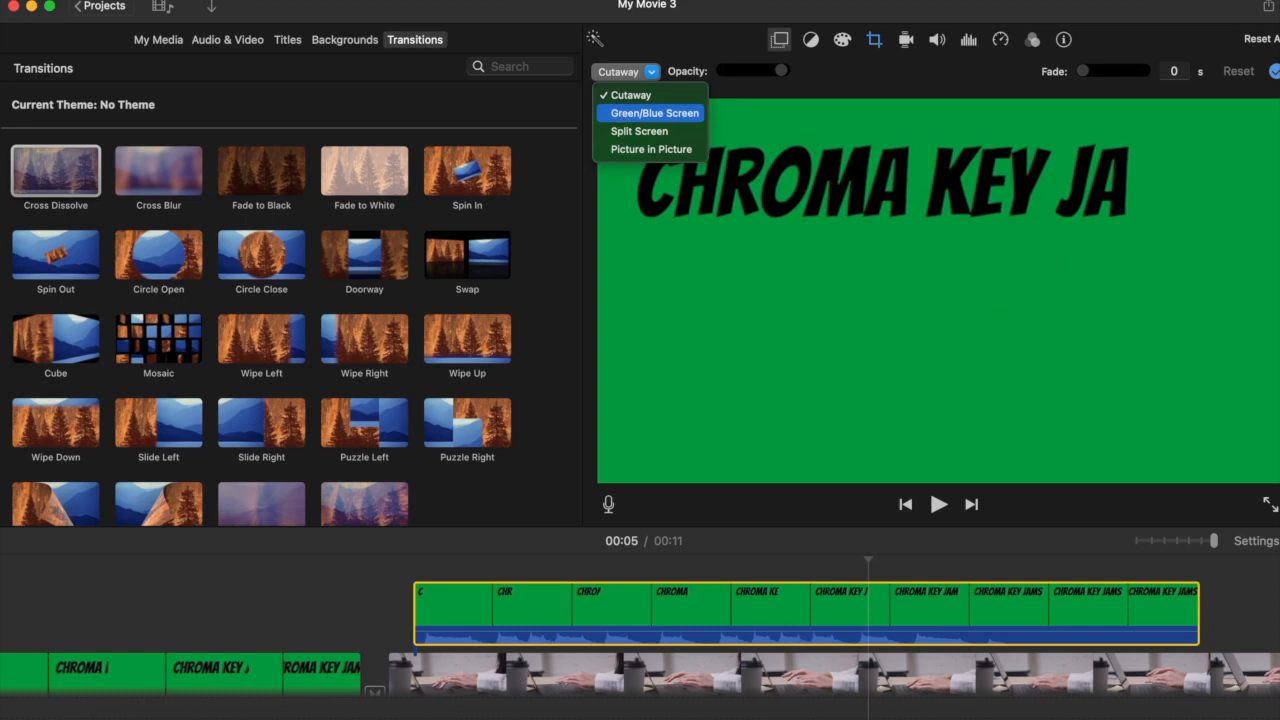
left_click(625, 115)
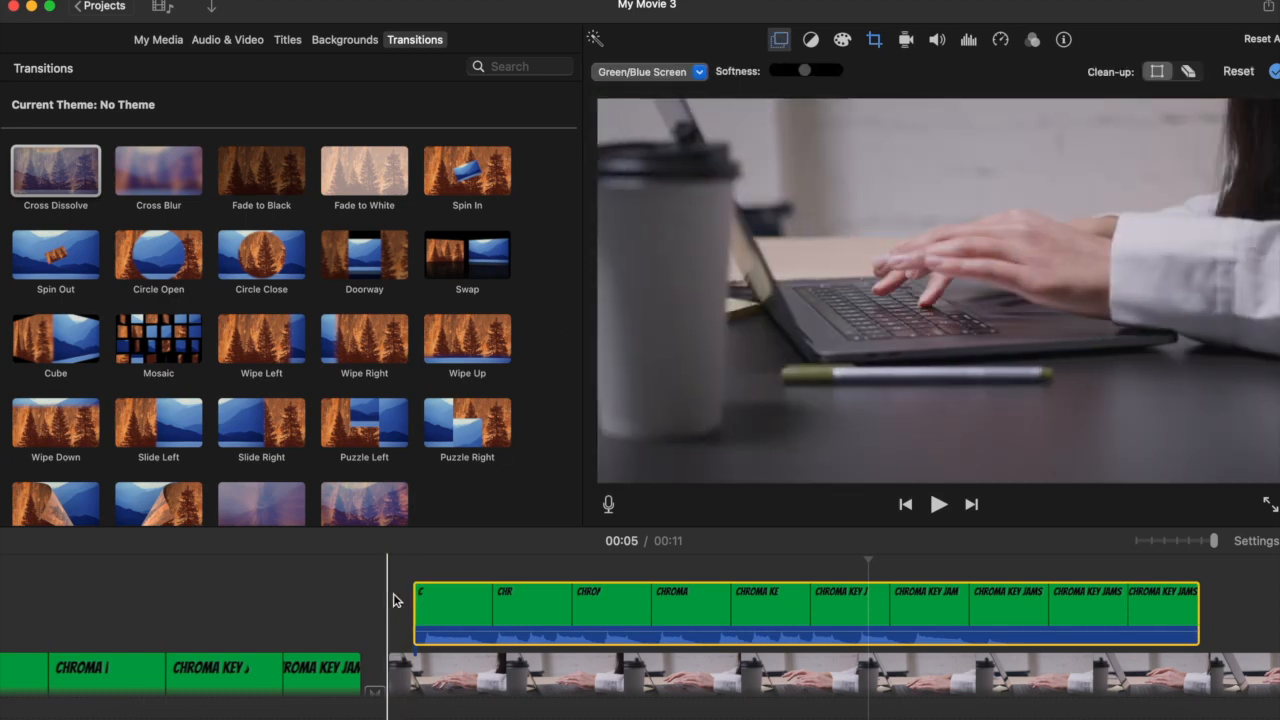
key("space")
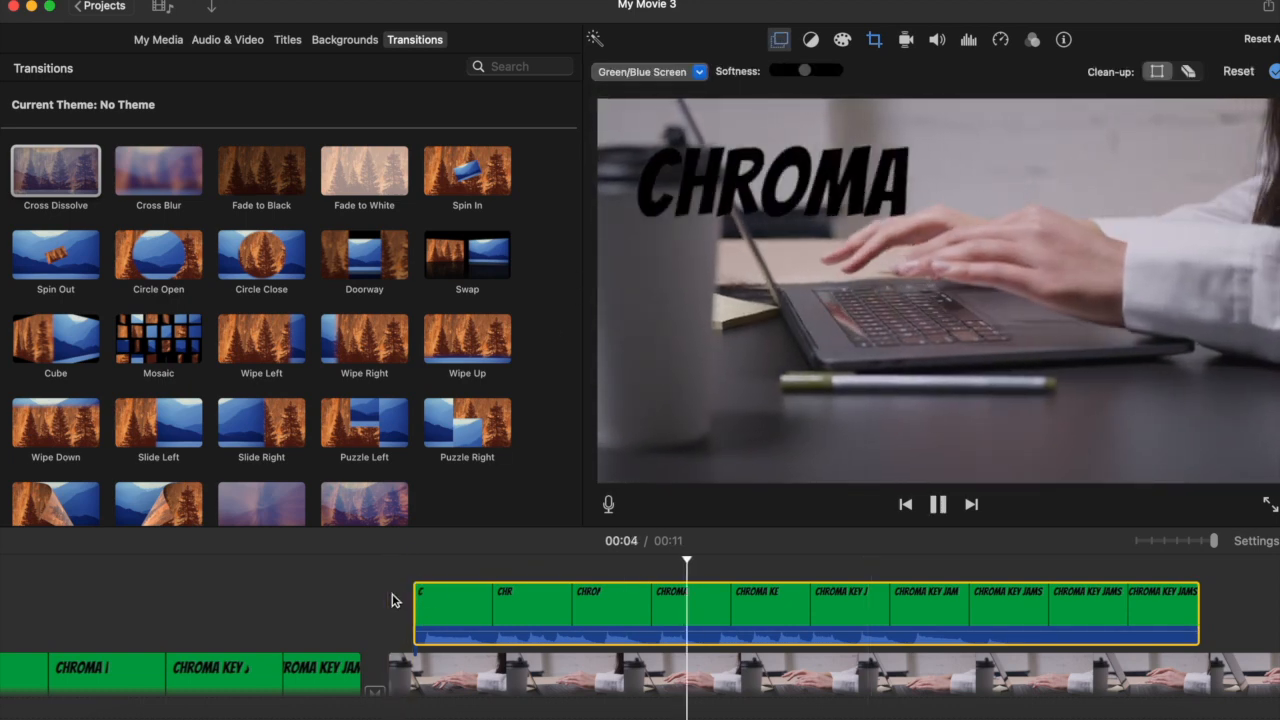
key("space")
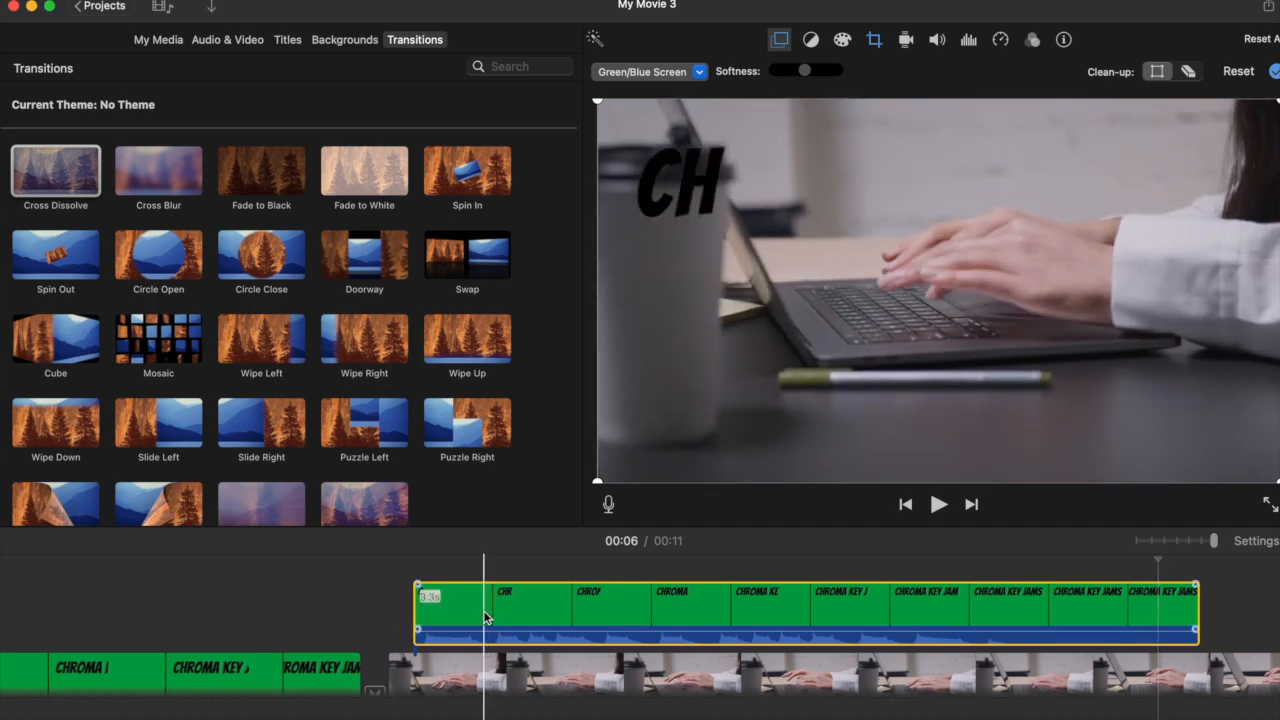
- Set the overlay clip's speed to Fast at 2x and play it back from its start
left_click(940, 617)
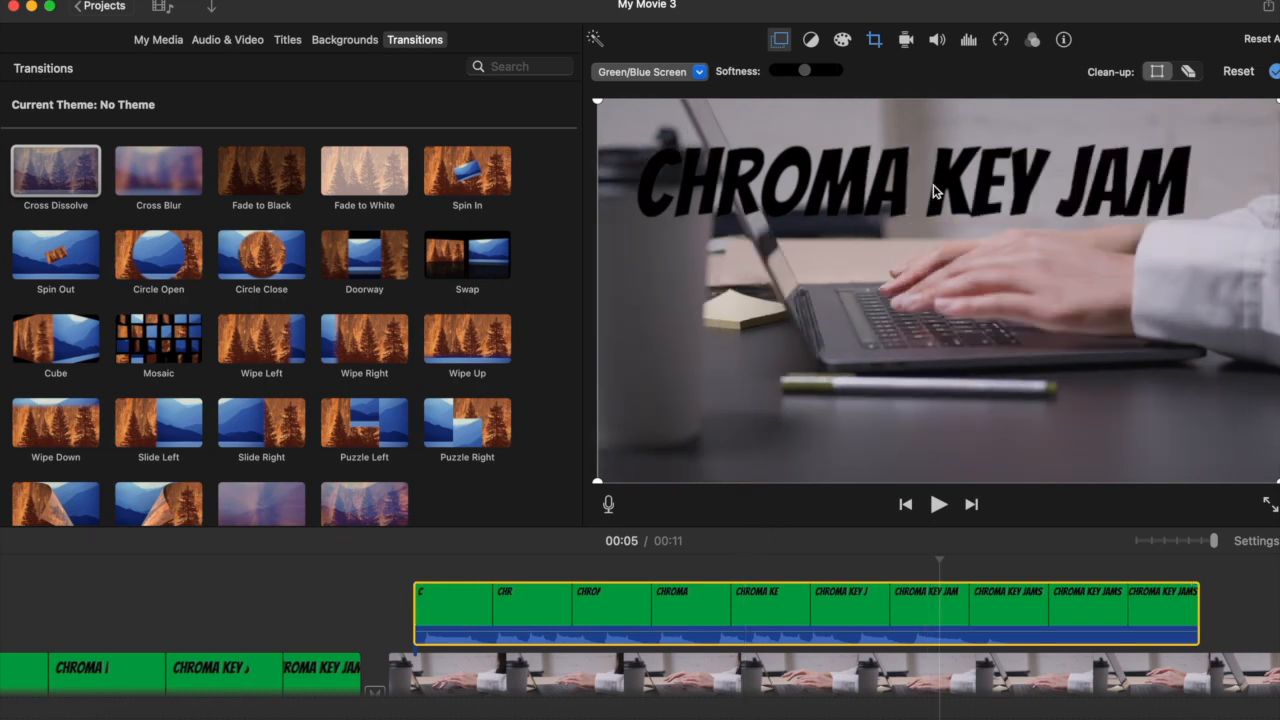
left_click(1000, 41)
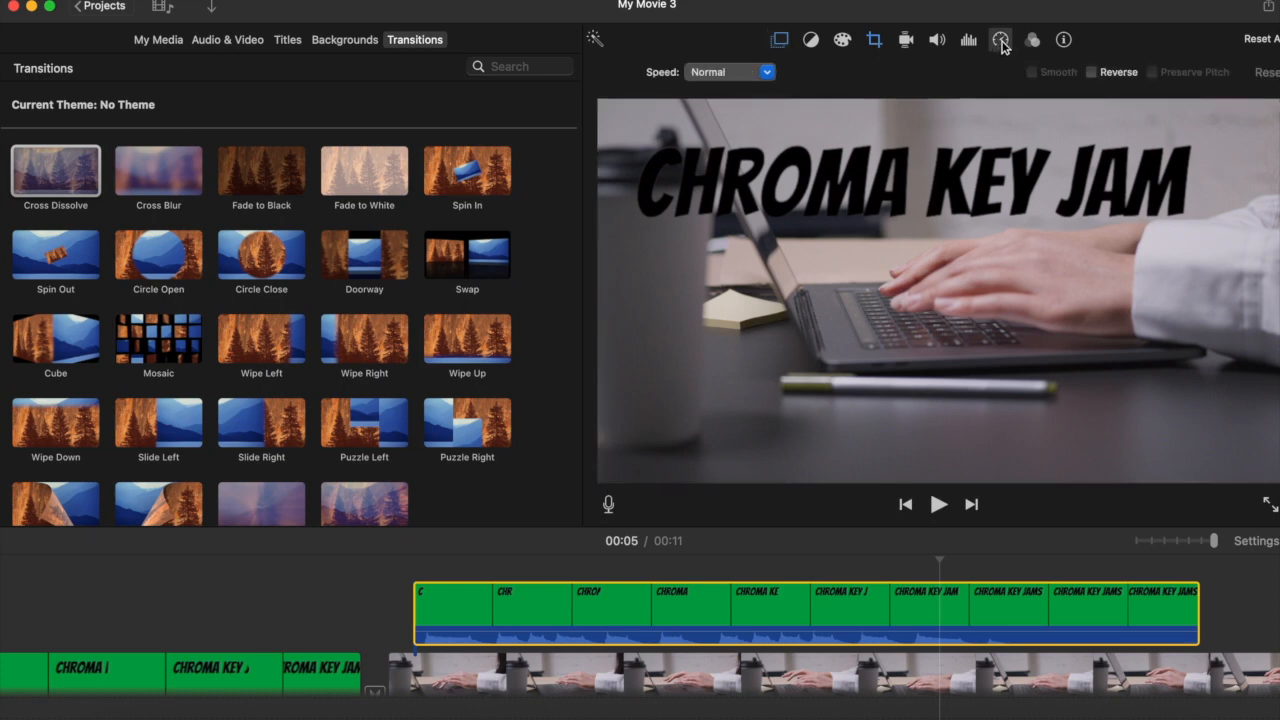
left_click(767, 72)
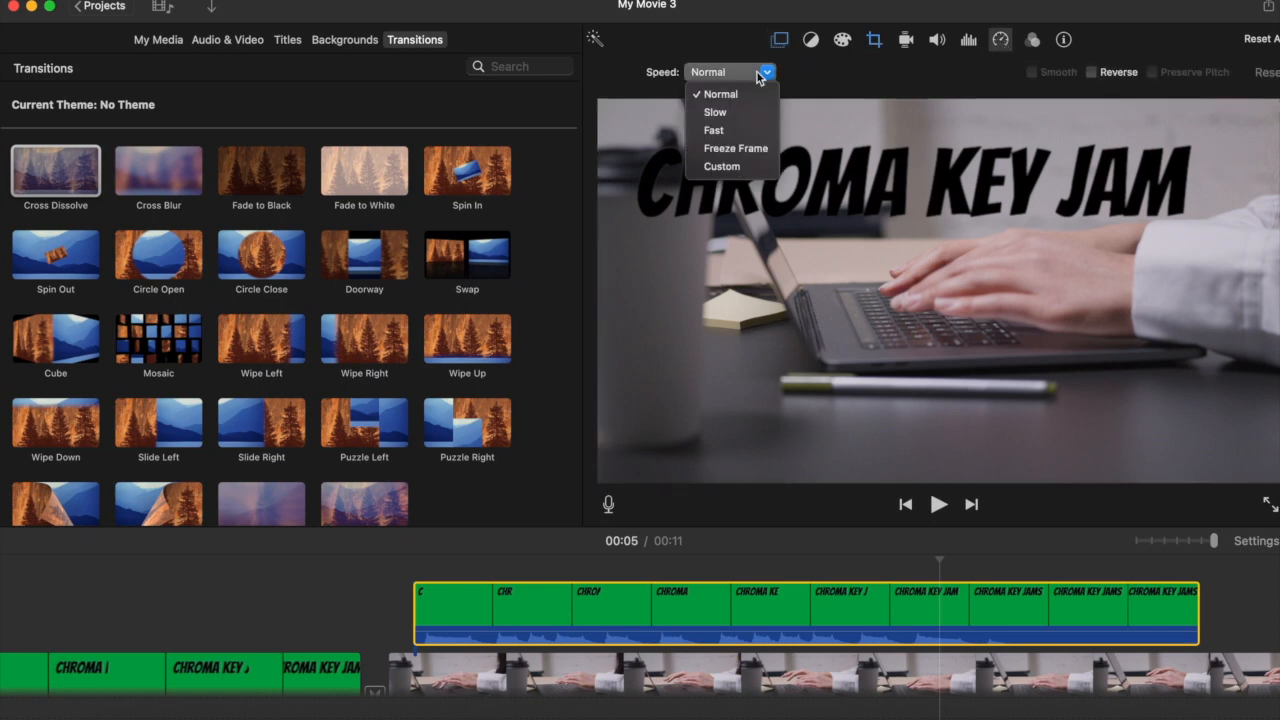
left_click(735, 131)
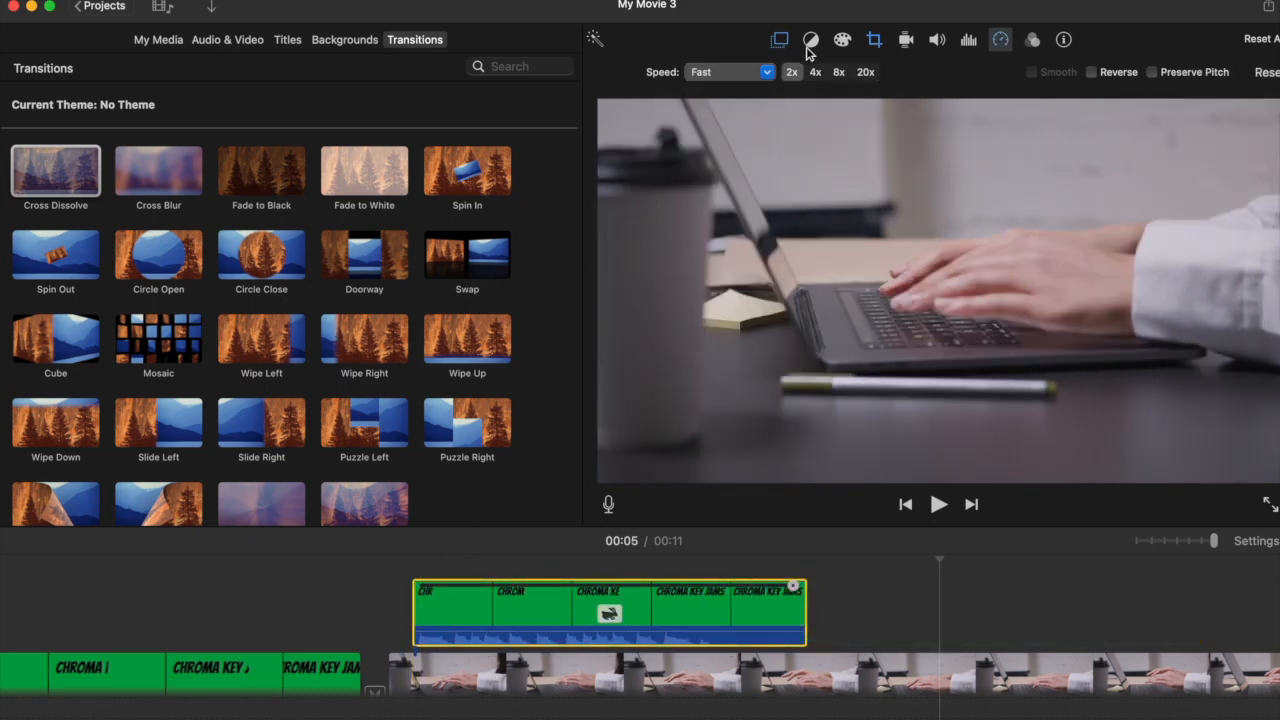
left_click(747, 74)
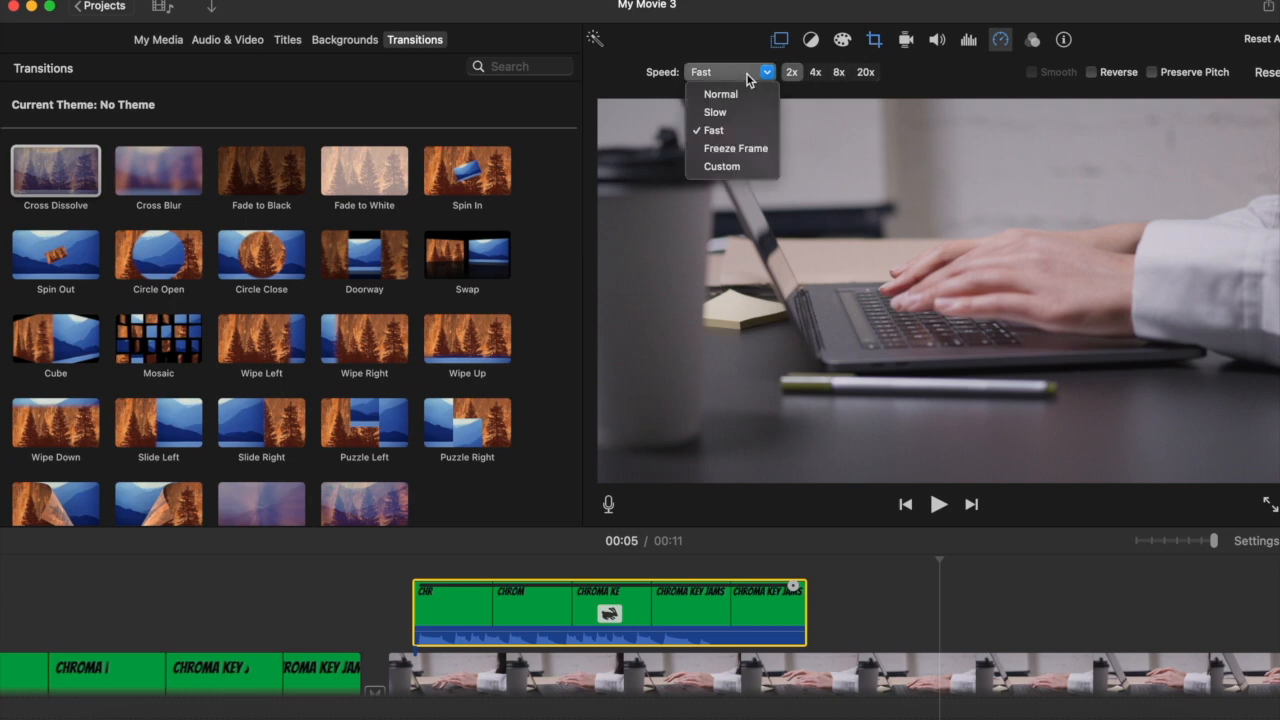
left_click(735, 60)
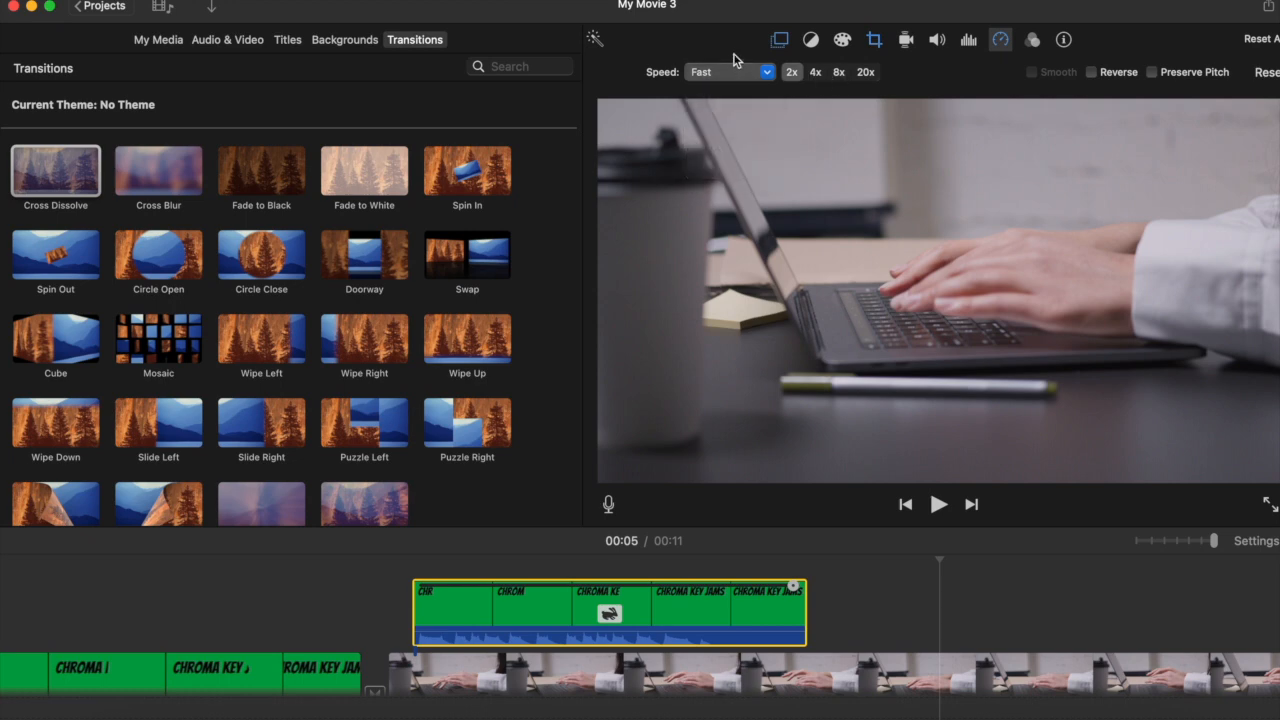
left_click(407, 604)
key("space")
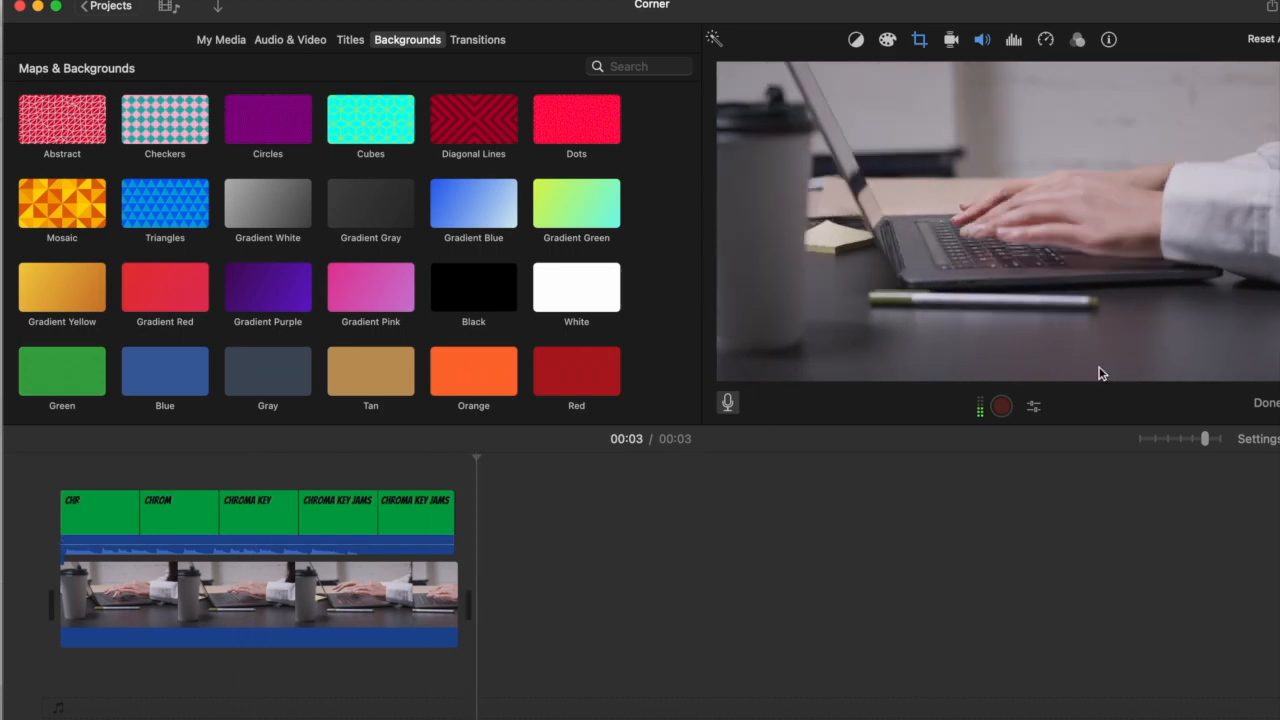
- Change the overlay clip to Picture in Picture, then move it to the lower-right corner of the video frame and enlarge it slightly
left_click(355, 514)
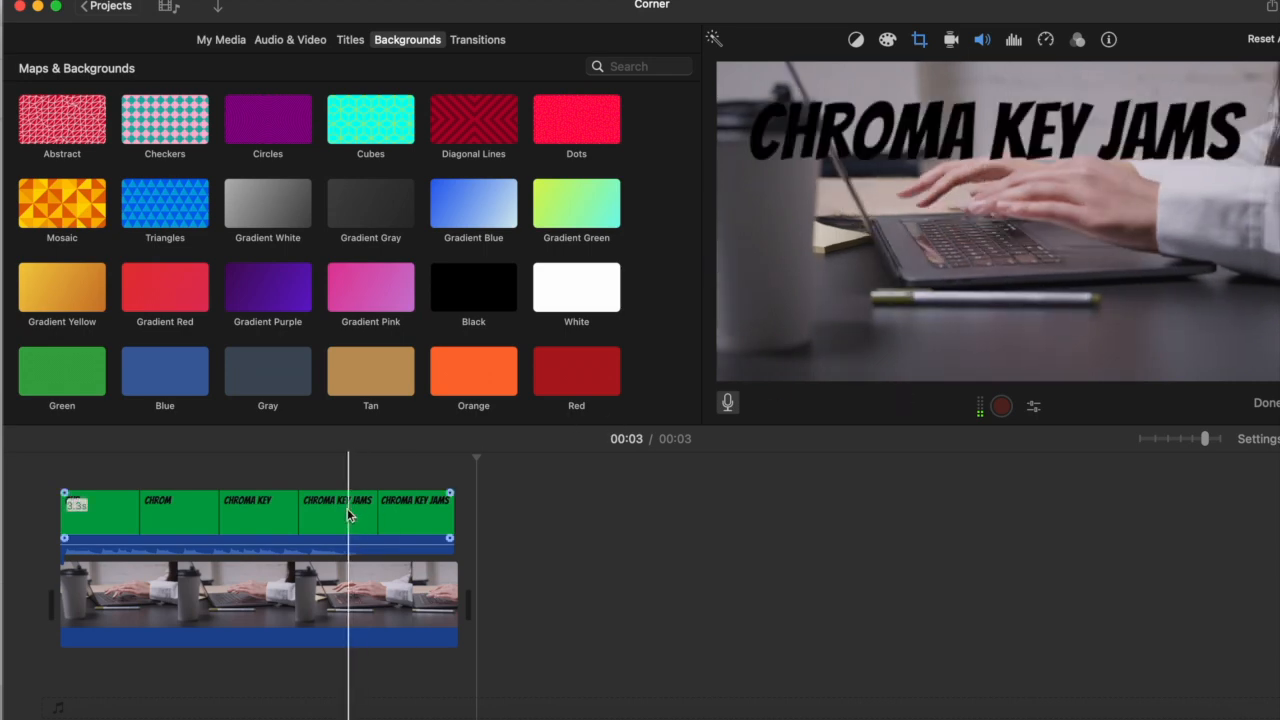
left_click(327, 516)
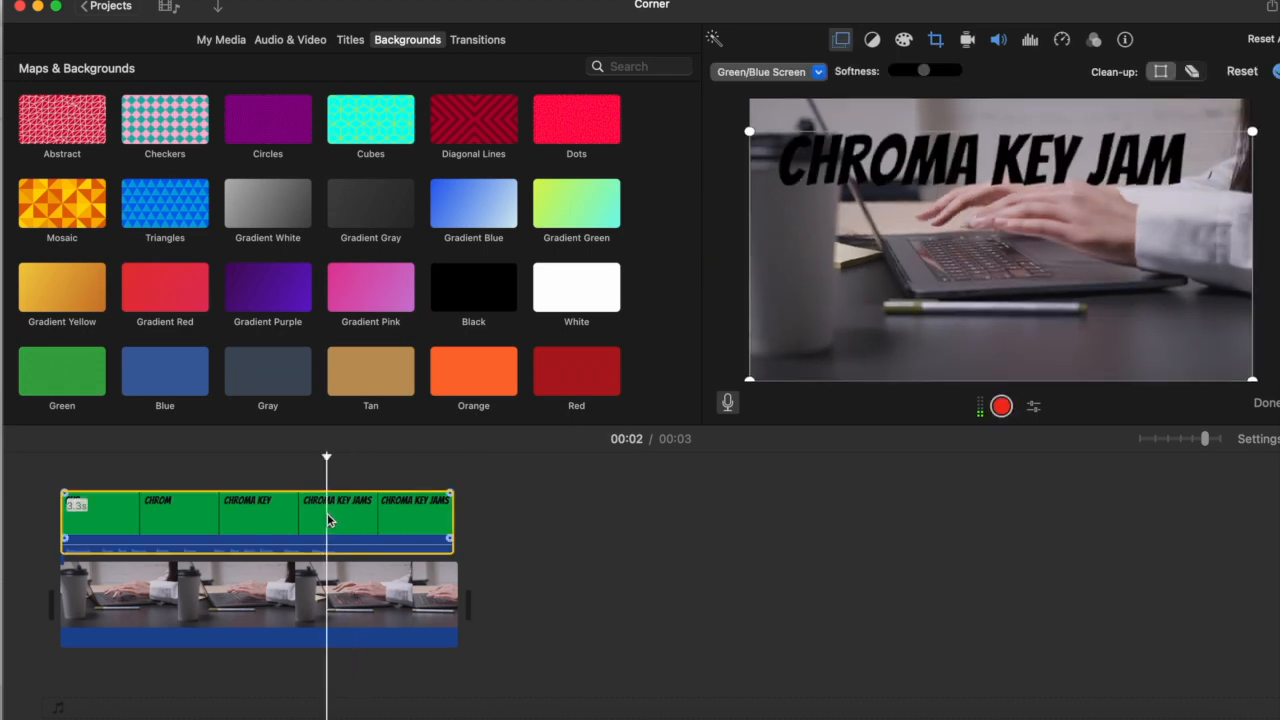
left_click(757, 72)
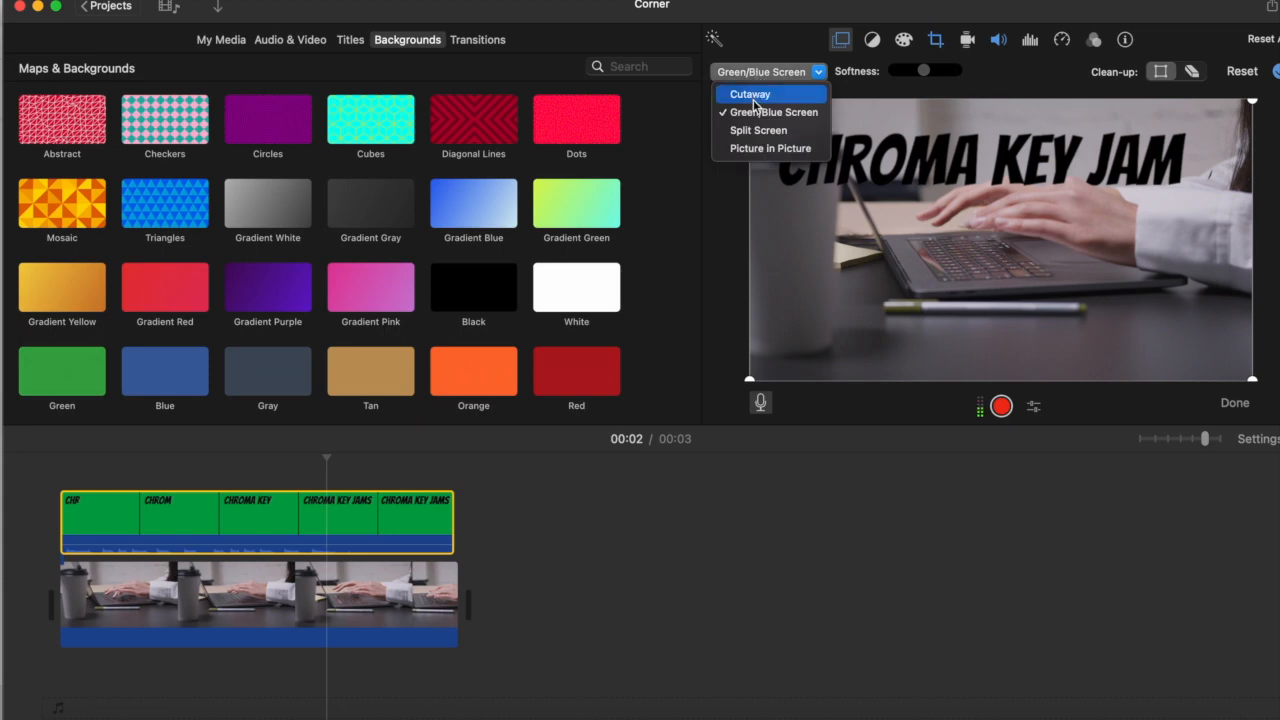
left_click(768, 148)
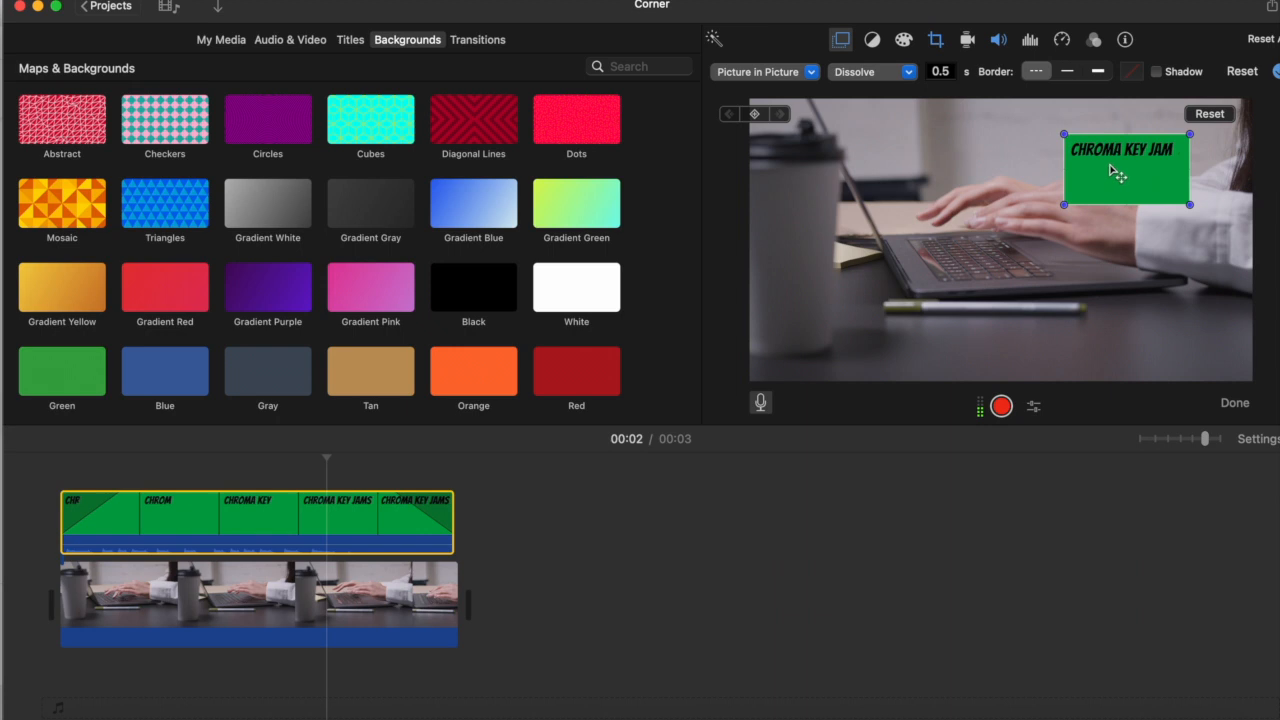
left_click_drag(1108, 170, 1166, 383)
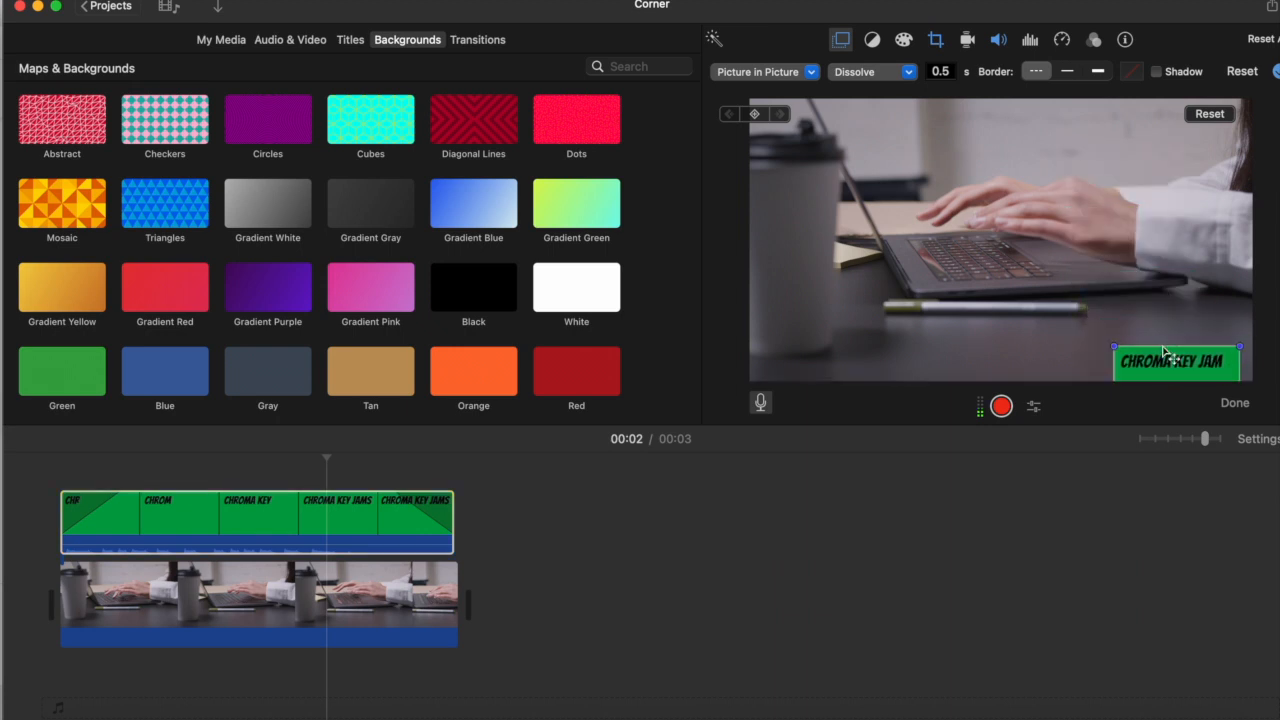
mouse_move(1116, 349)
left_mouse_down()
mouse_move(1055, 318)
mouse_move(1120, 368)
mouse_move(1106, 370)
left_mouse_up()
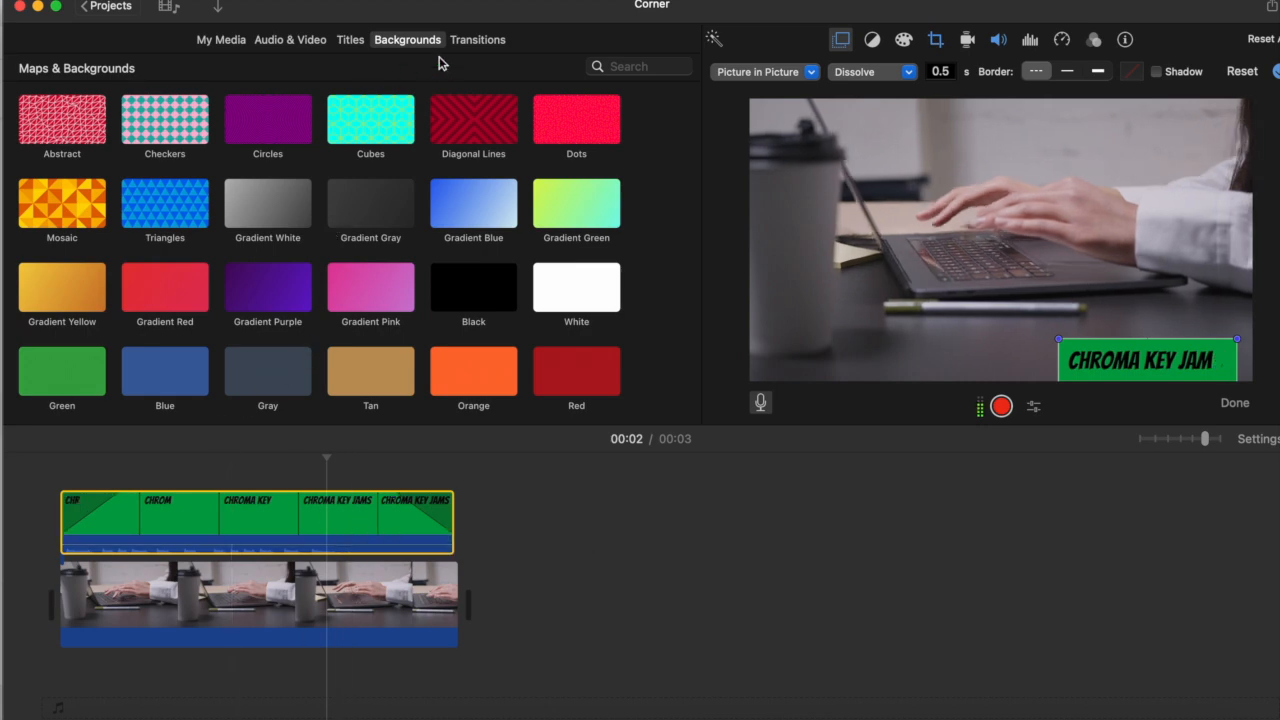
- Replace the laptop clip with the Green background and trim its end to match the overlay clip
left_click(356, 41)
left_click(395, 45)
scroll(89, 284, "up", 1)
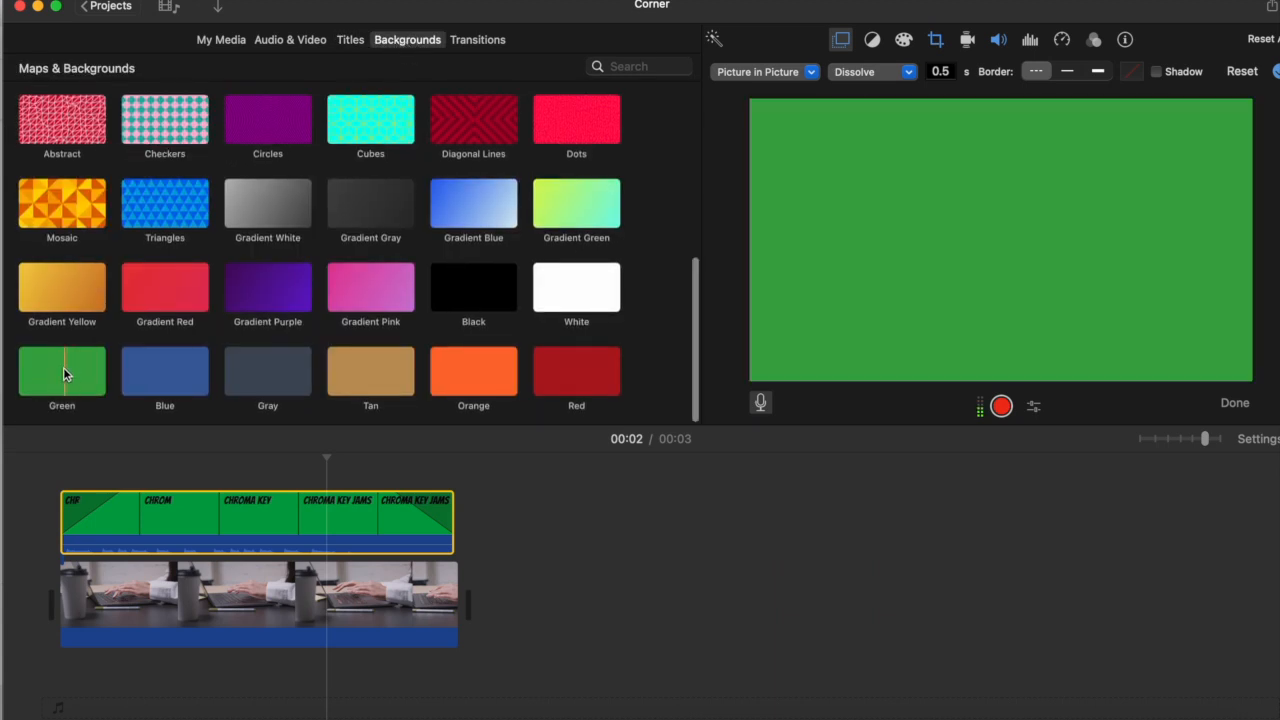
left_click(63, 370)
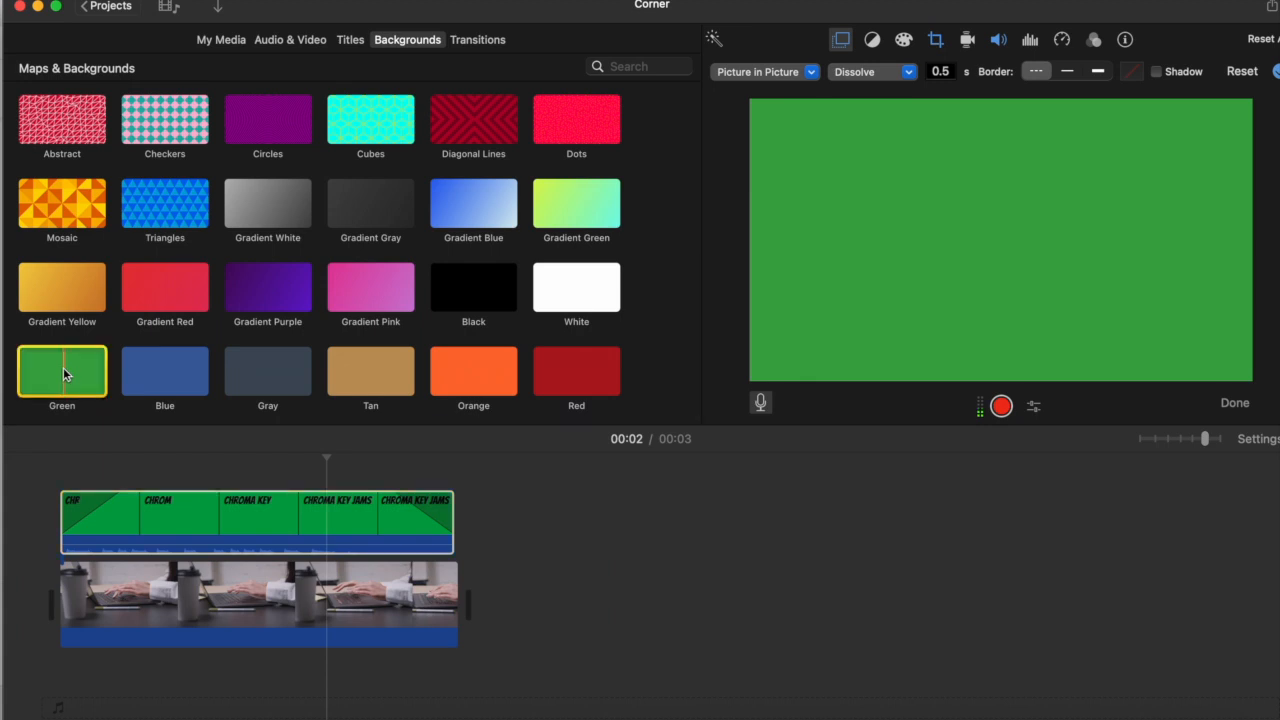
left_click_drag(63, 372, 161, 596)
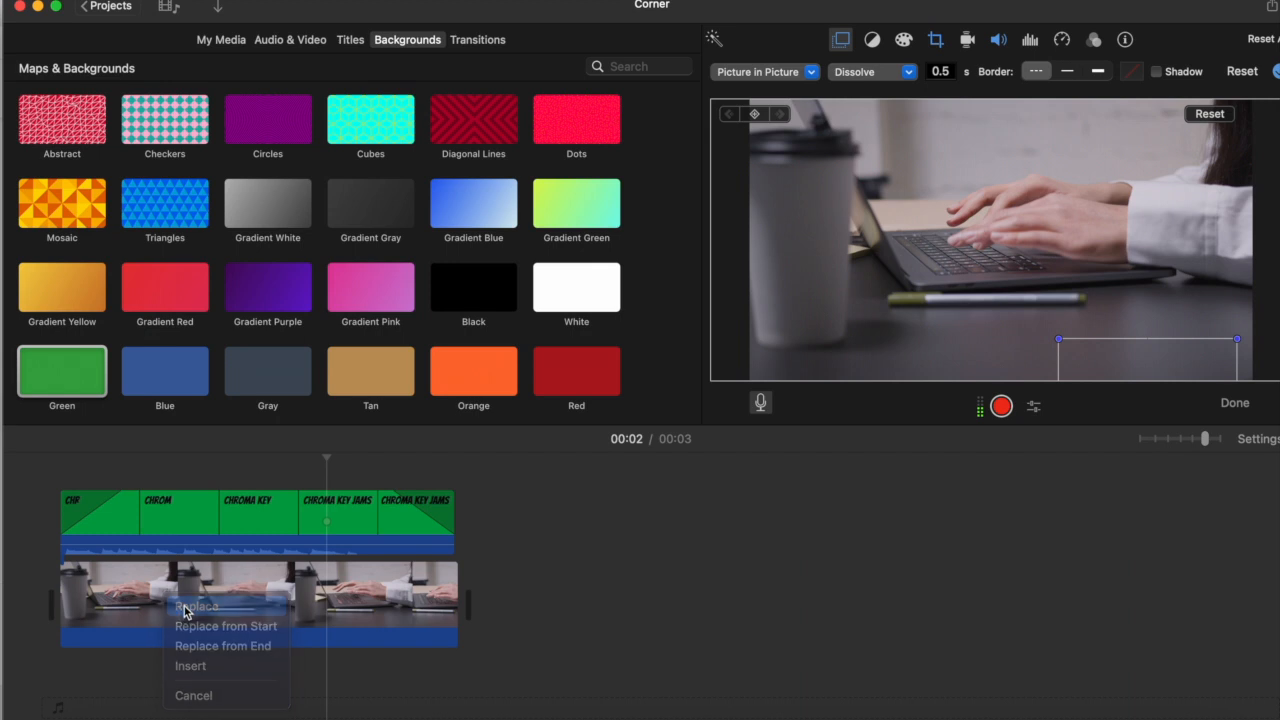
left_click(184, 606)
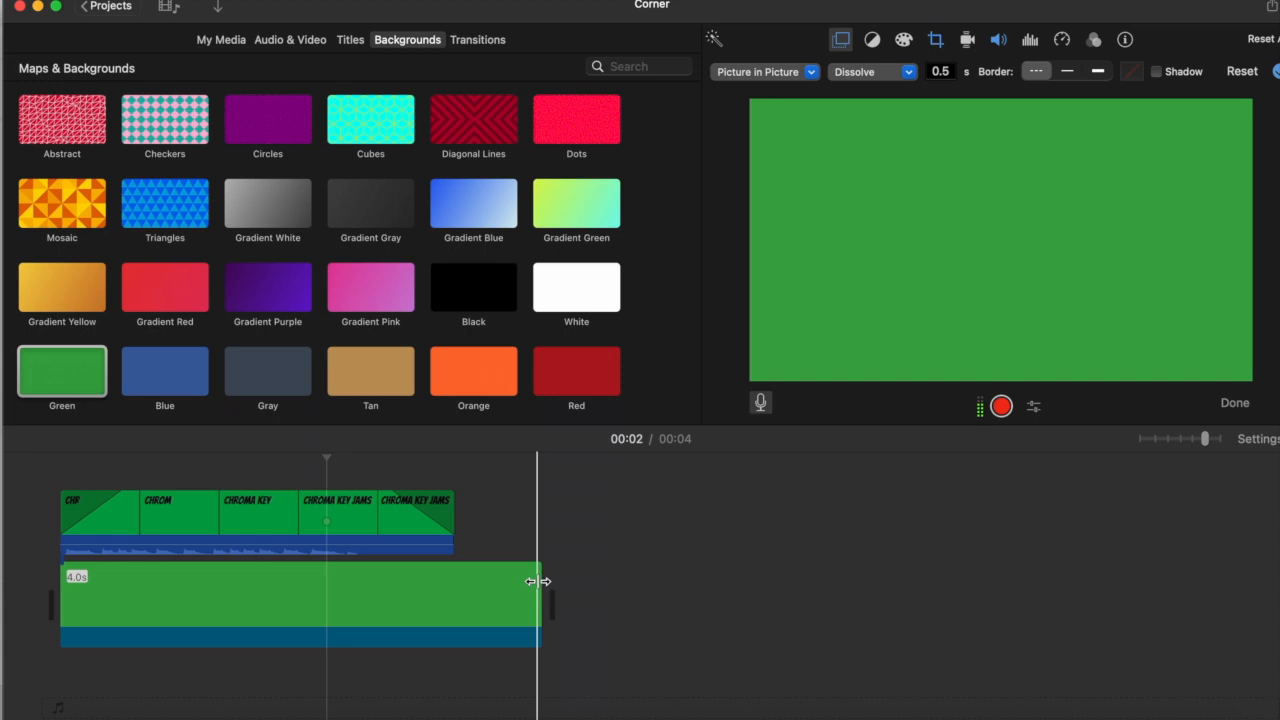
left_click_drag(538, 581, 452, 578)
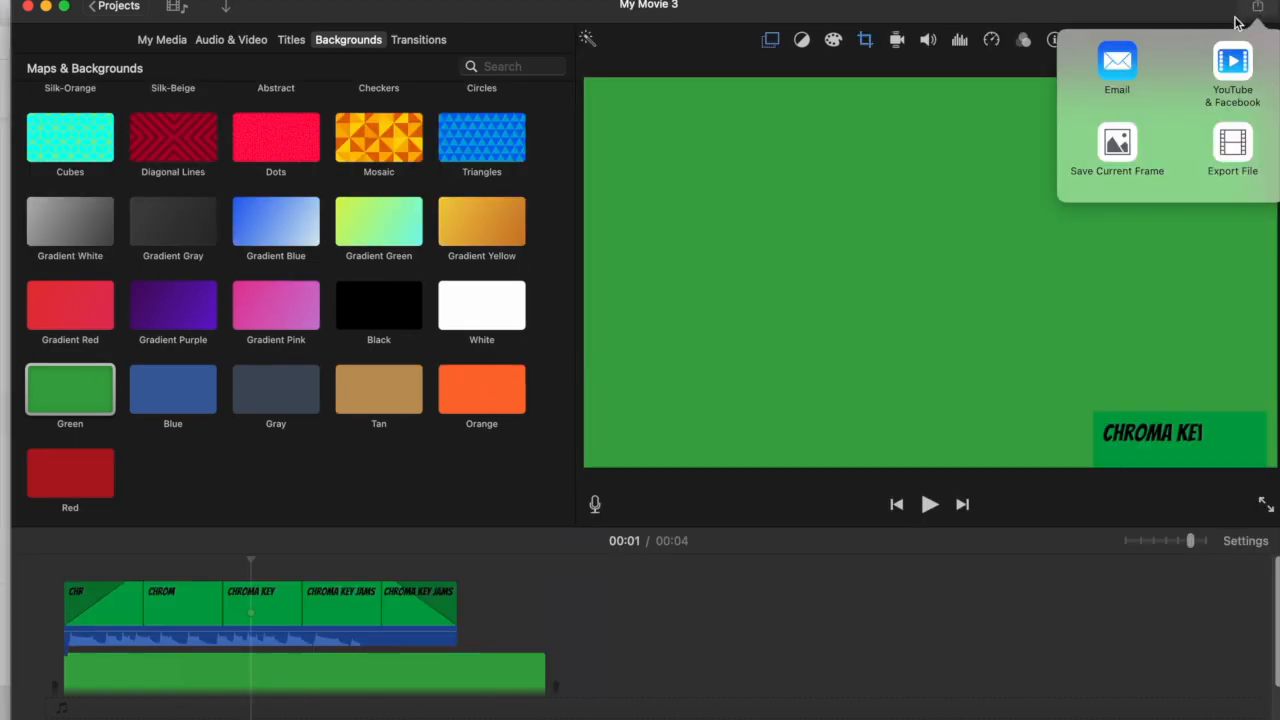
- Export the movie as a file named Corner Logo at 1080p, saved to the Samsung_T5 drive
left_click(1233, 146)
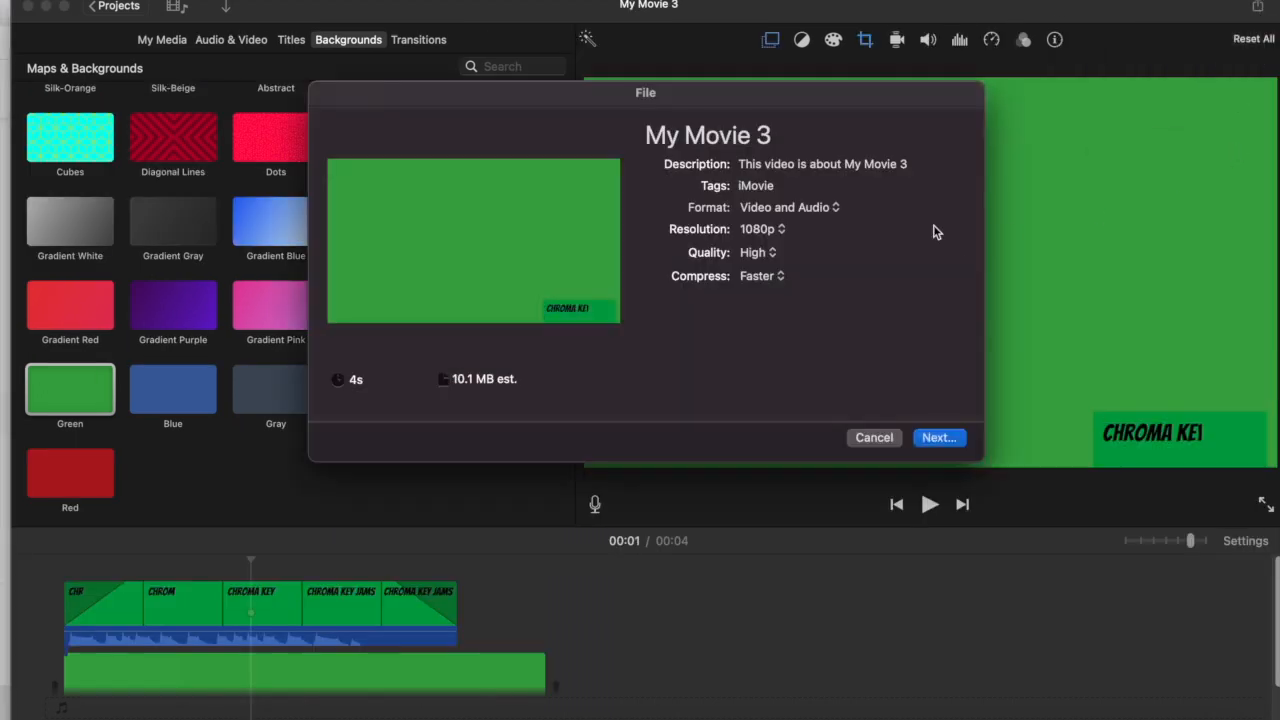
key("BackSpace")
type("Corn")
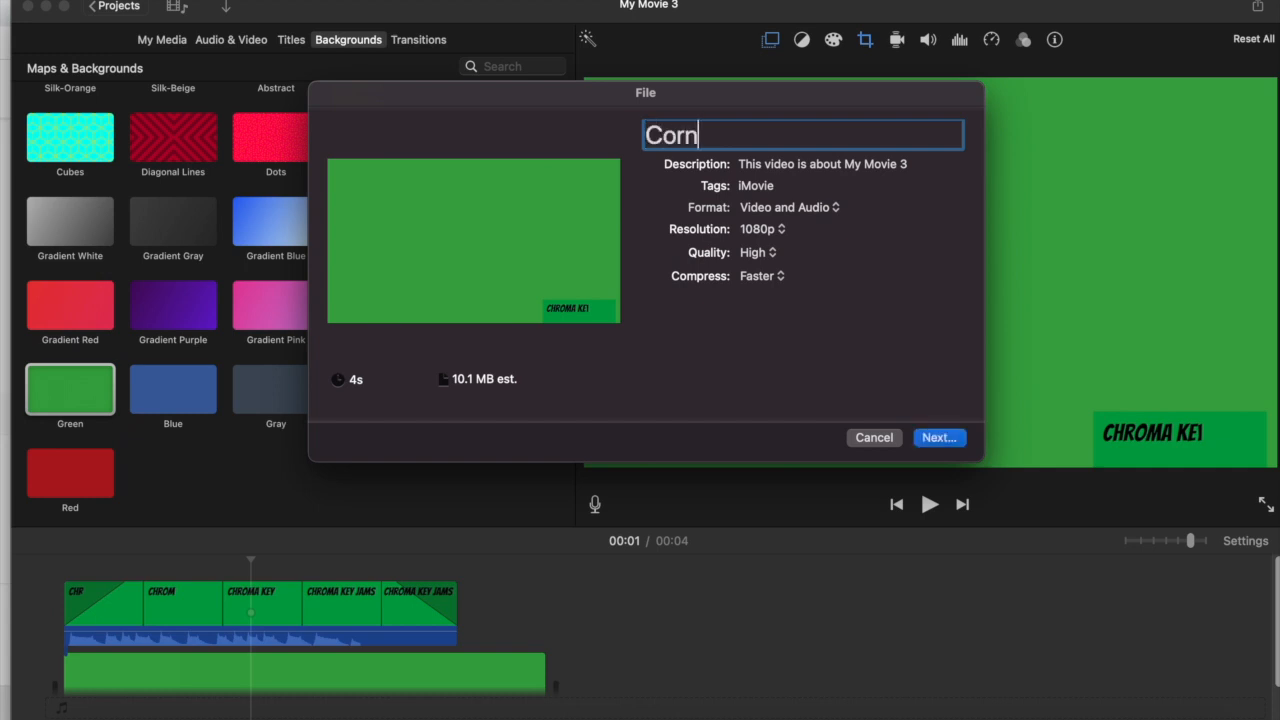
type("er Logo")
left_click(940, 437)
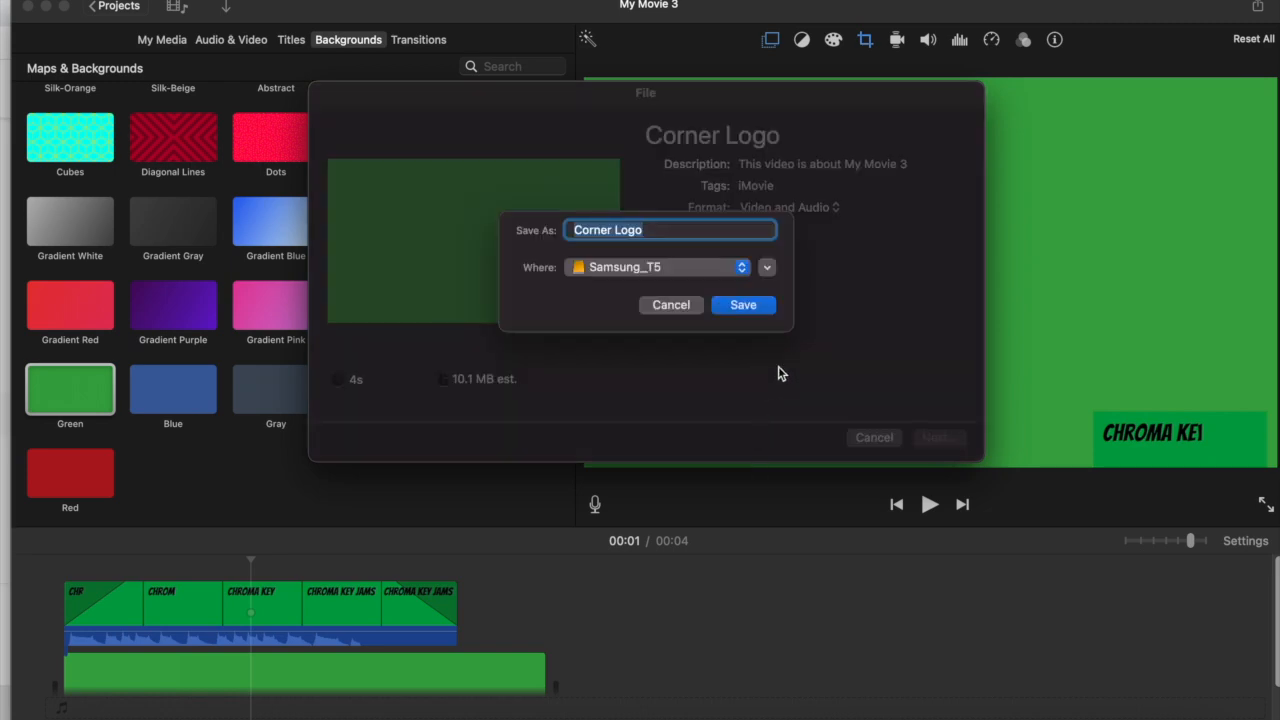
left_click(743, 305)
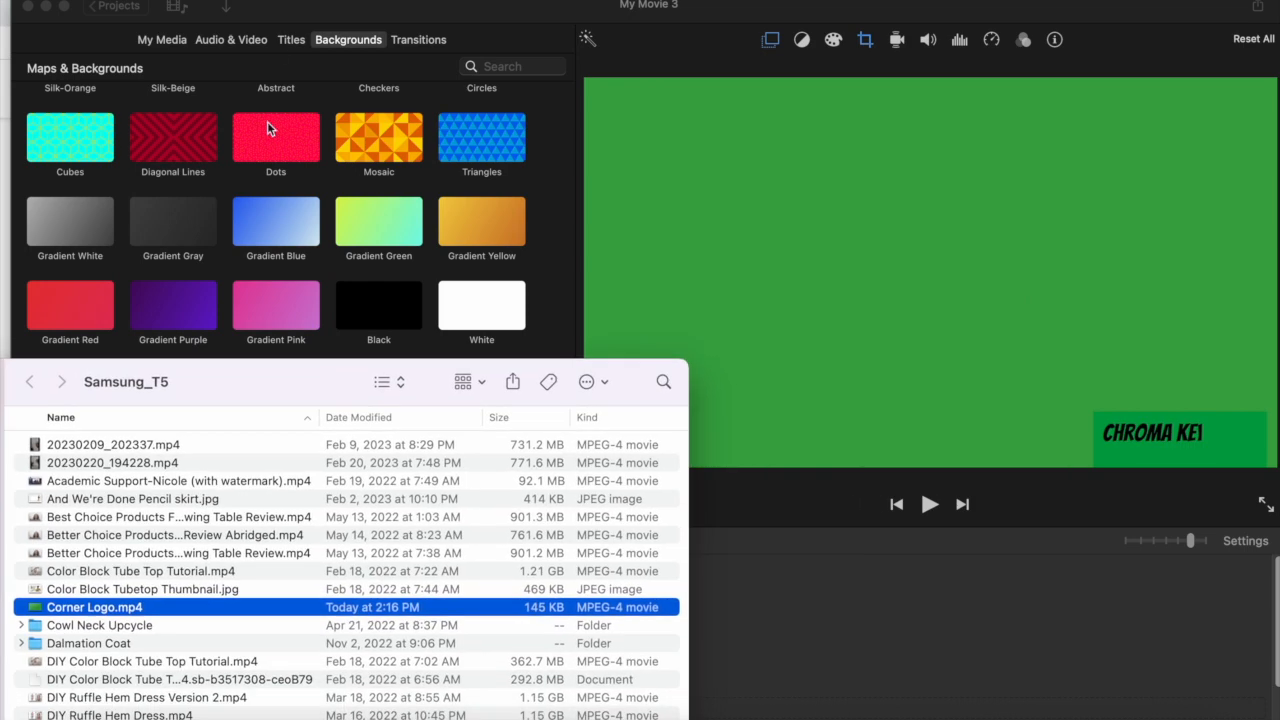
- Leave the project for the projects library and name it Corner
left_click(100, 10)
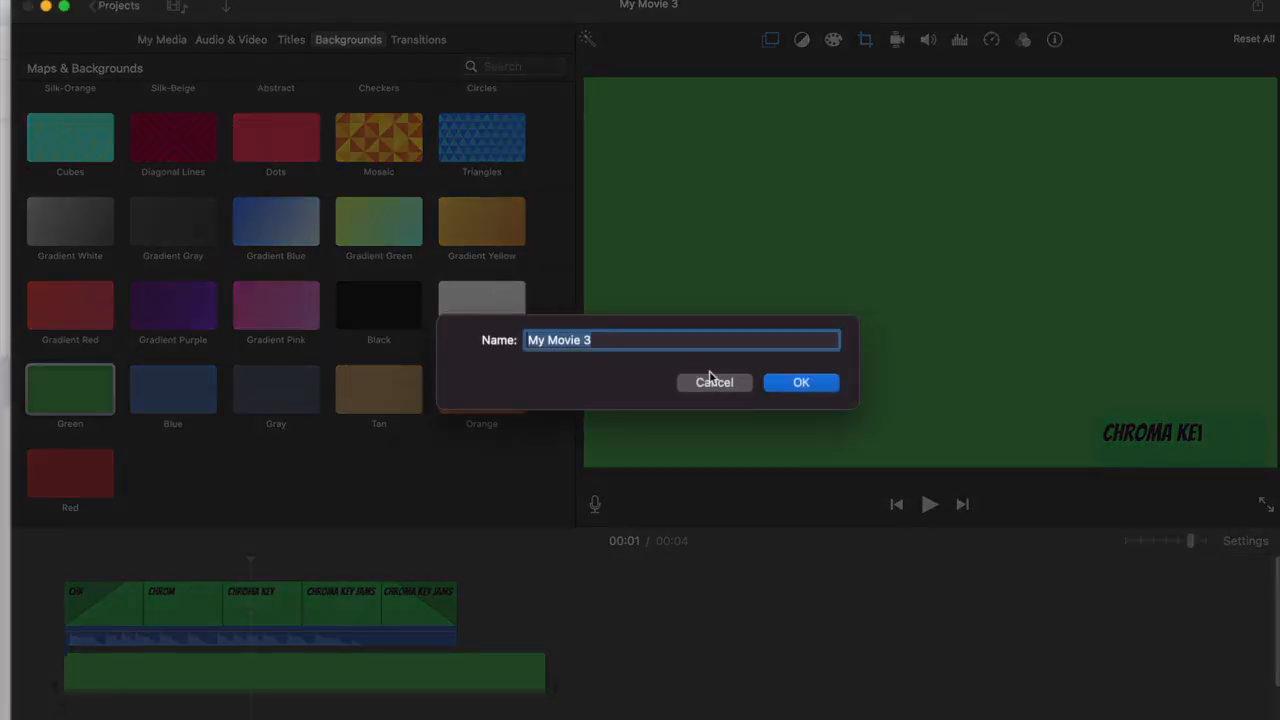
type("Cor")
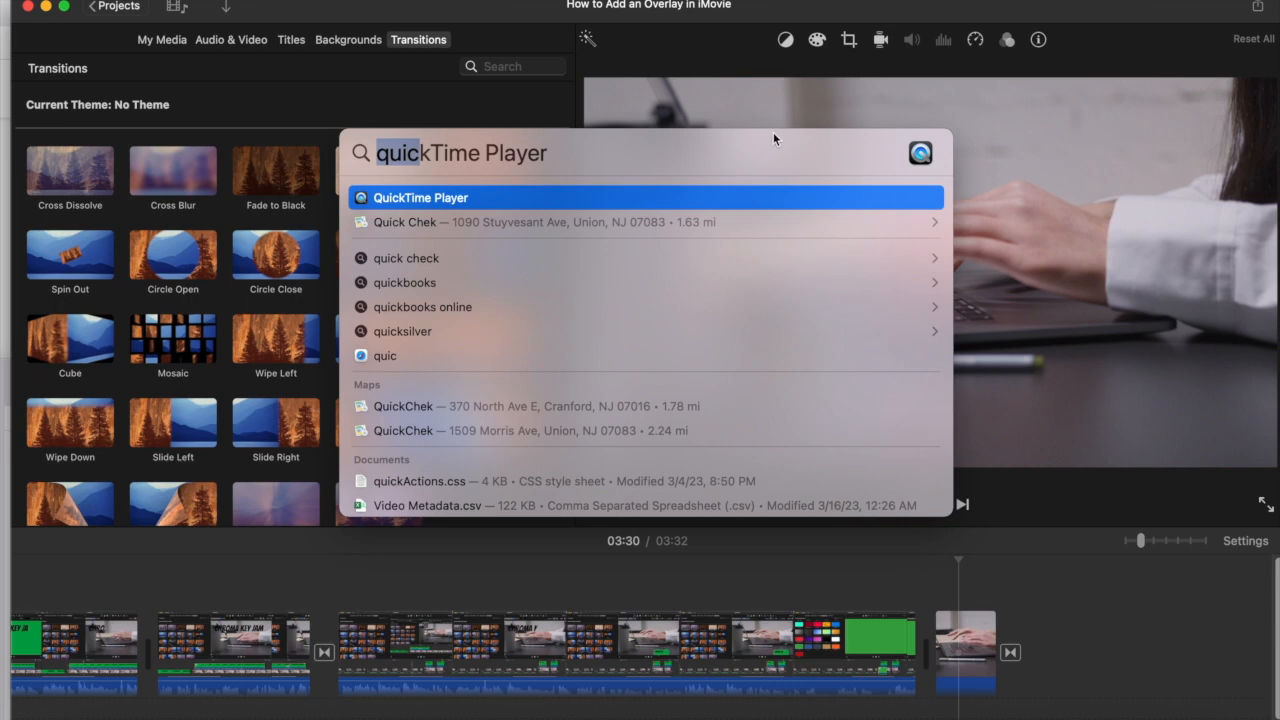
- Find Corner Logo.mp4 through a system-wide search for "corner" and place it in the timeline above the final laptop clip
type("cornereffects")
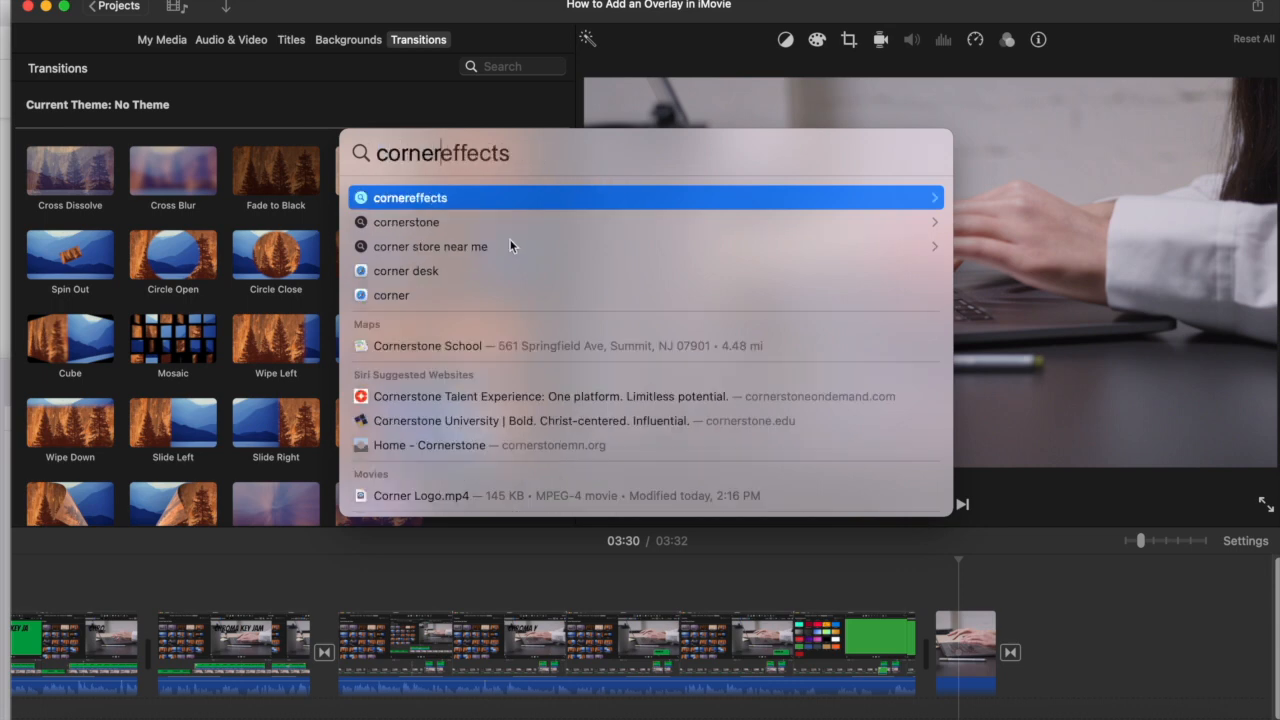
scroll(455, 343, "down", 3)
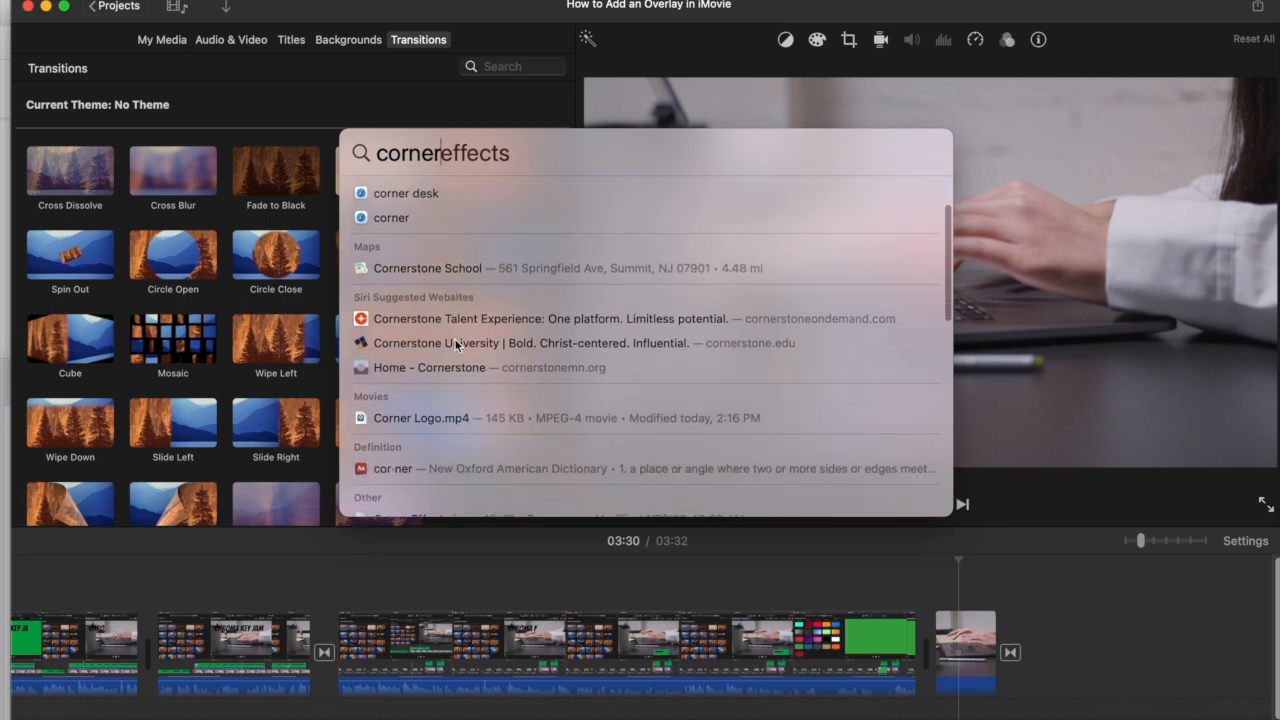
left_click_drag(415, 398, 938, 563)
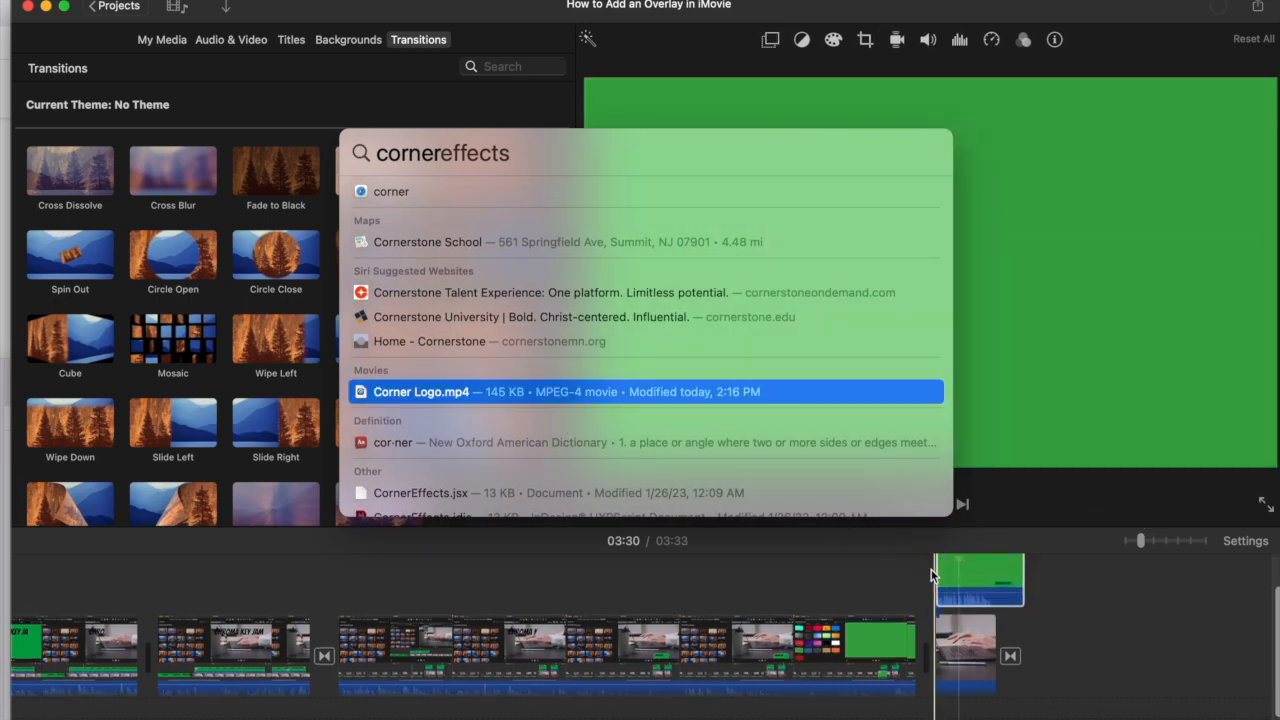
left_click(1092, 592)
- Set the Corner Logo overlay clip to Green/Blue Screen and play back the result over the laptop footage
left_click(977, 575)
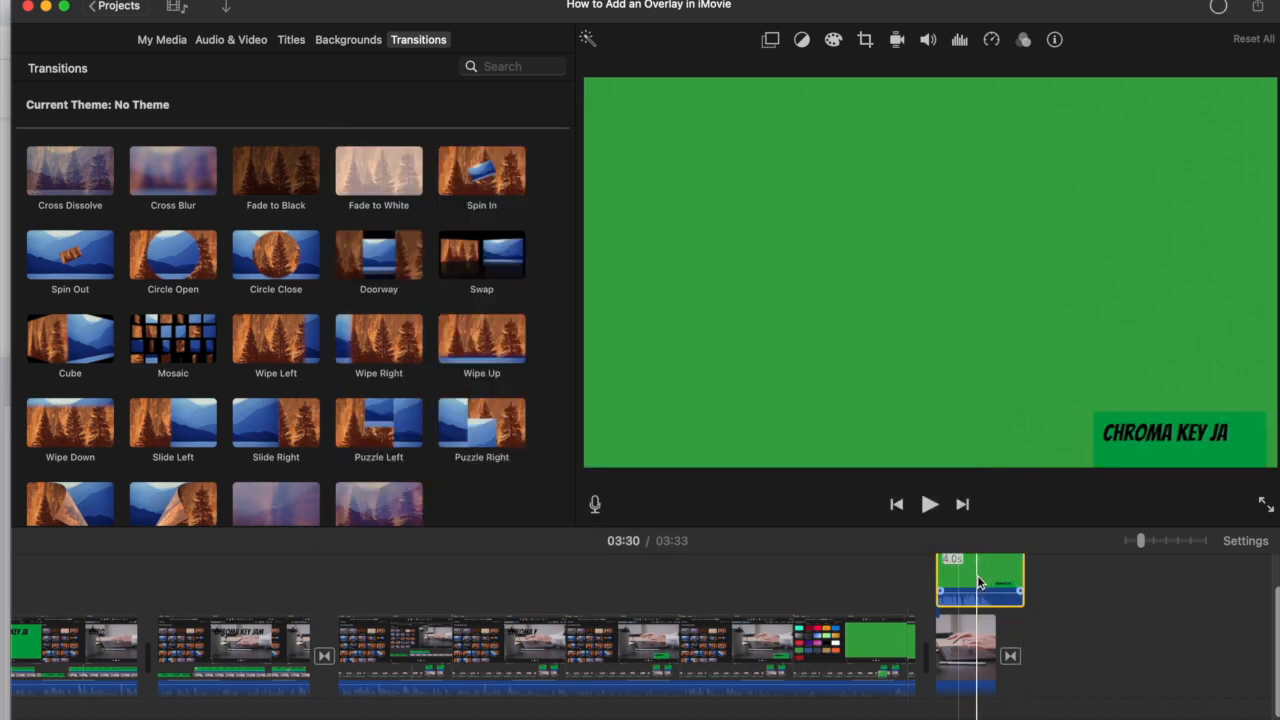
left_click(770, 40)
left_click(619, 74)
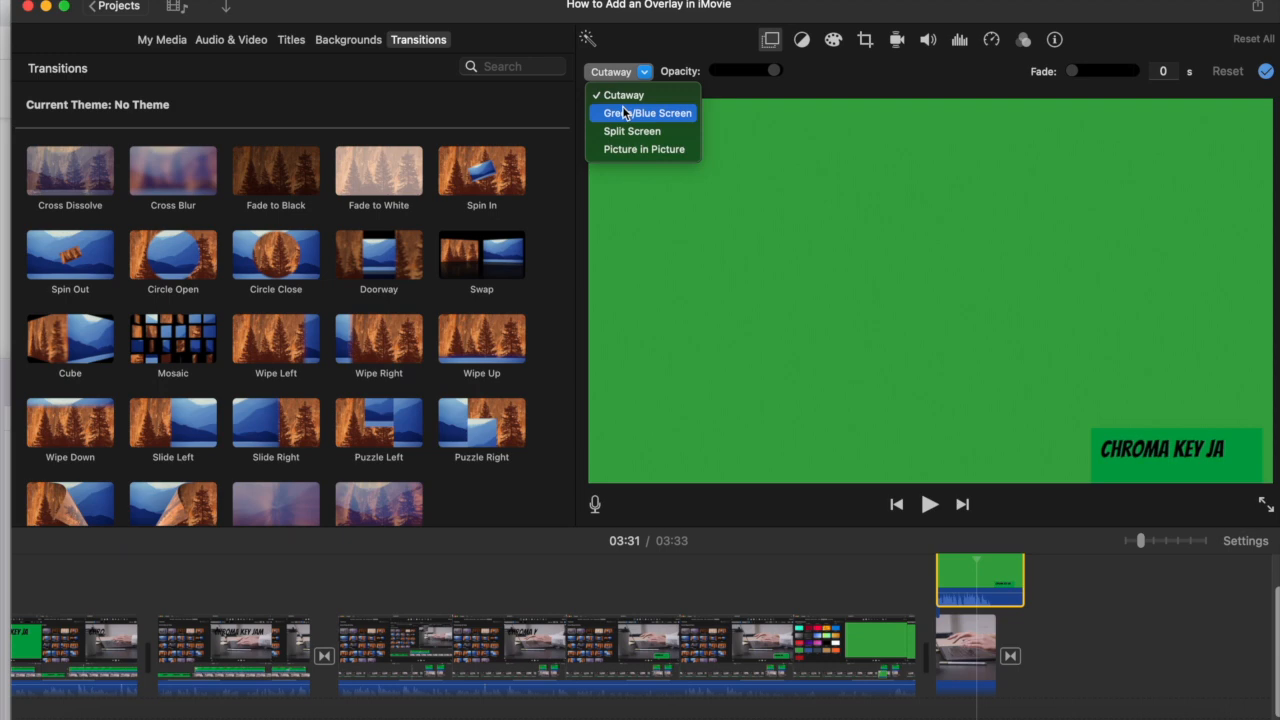
left_click(622, 110)
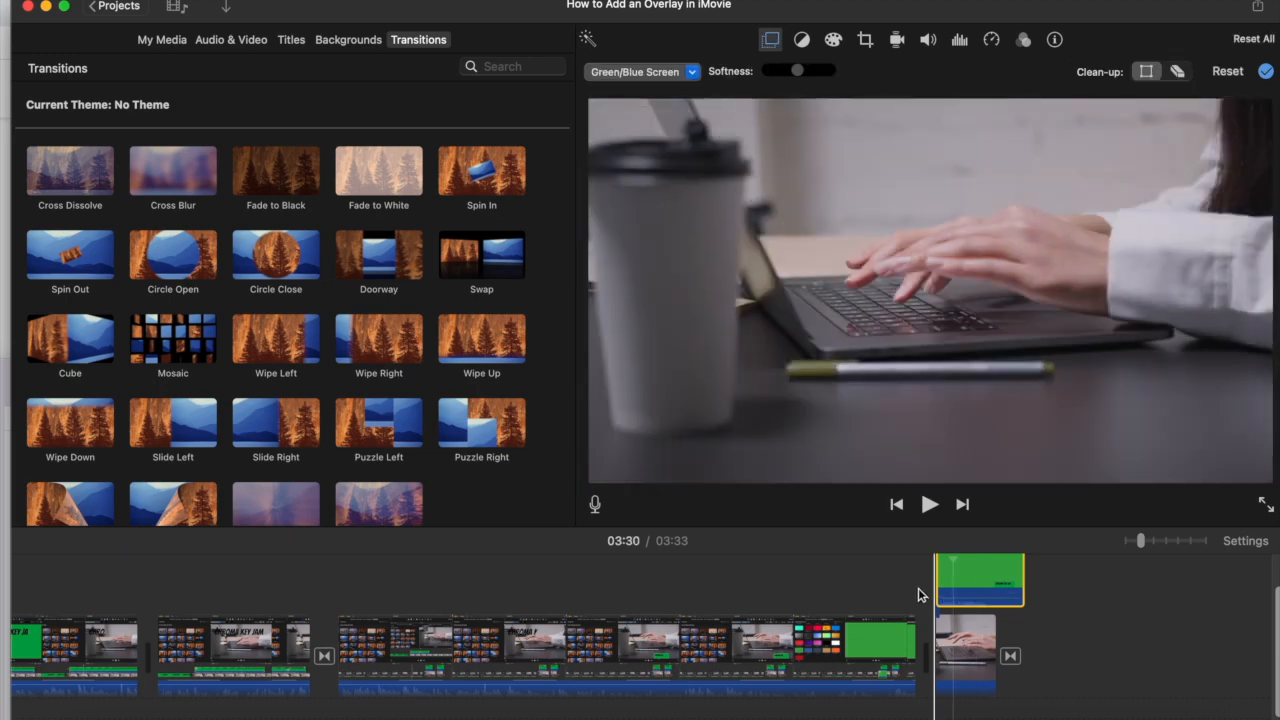
key("space")
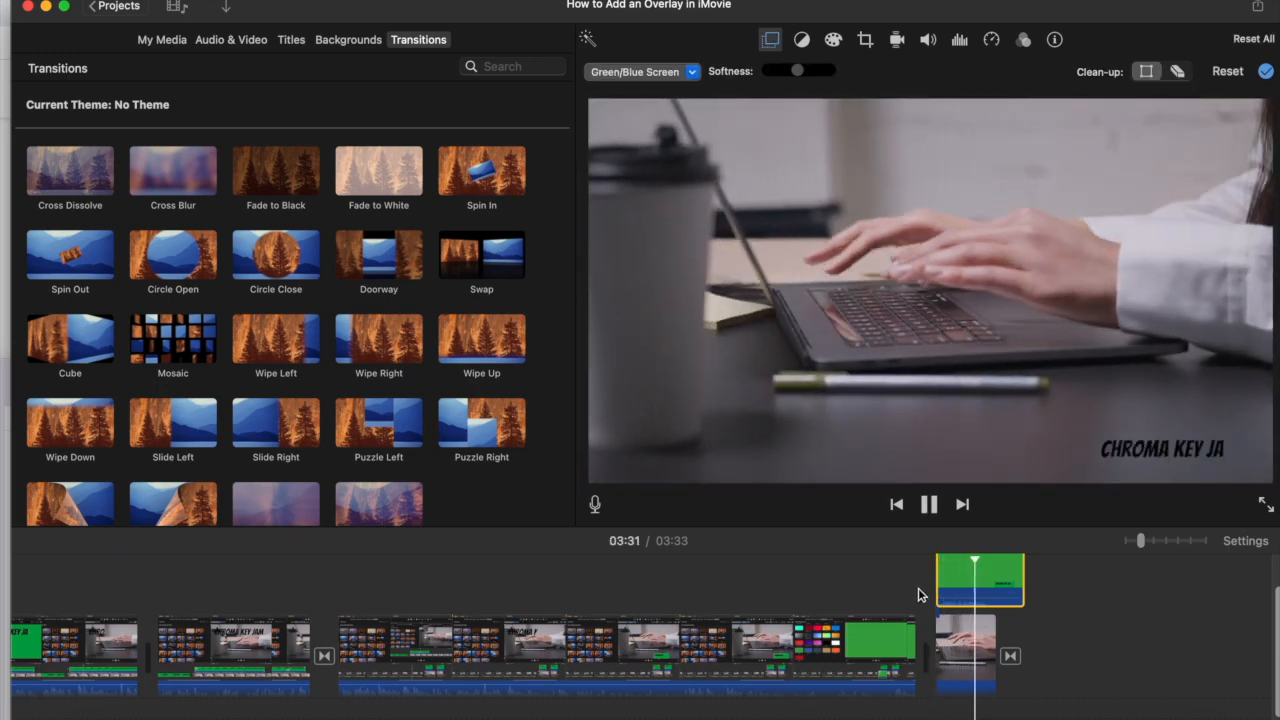